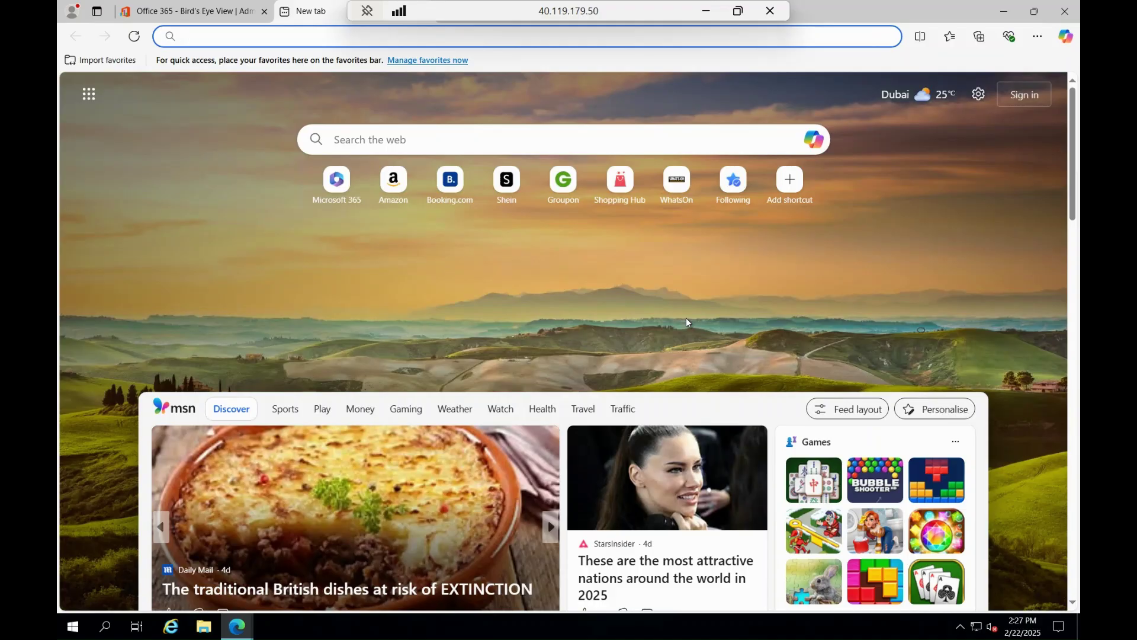
Load powerbi.com and bring up the account's profile details
type("powe")
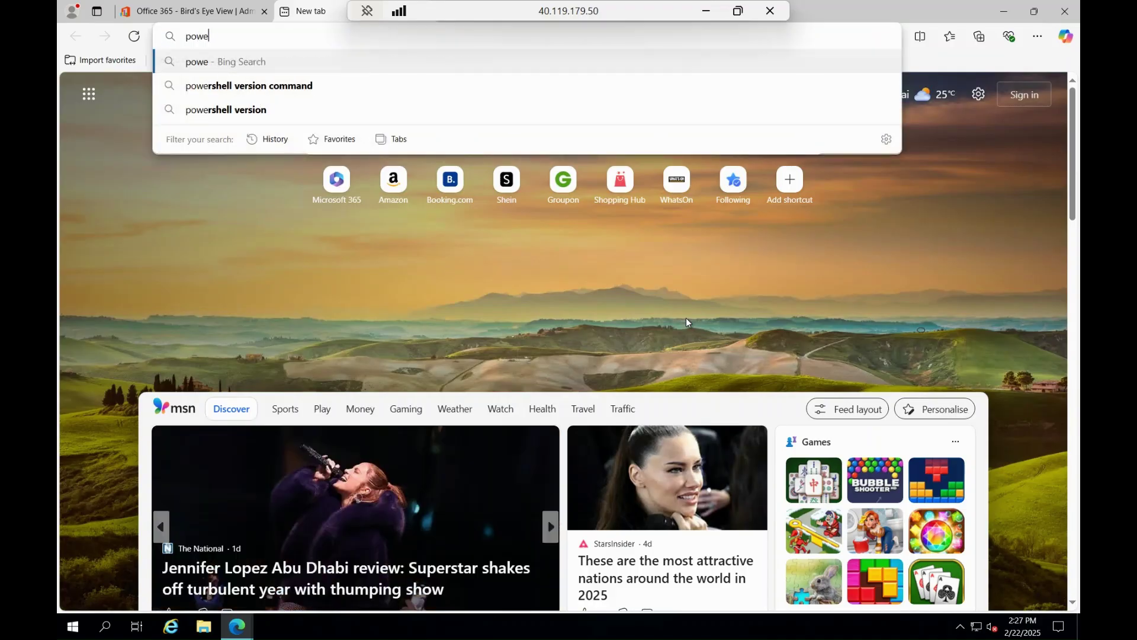
type("rbi.com")
key("Return")
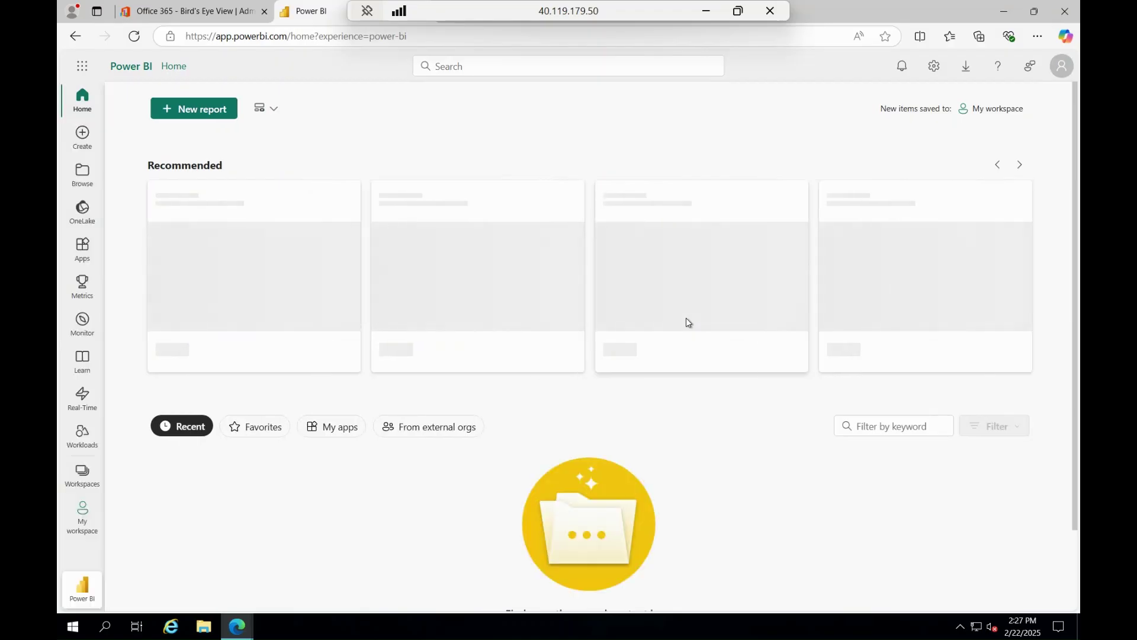
left_click(1060, 65)
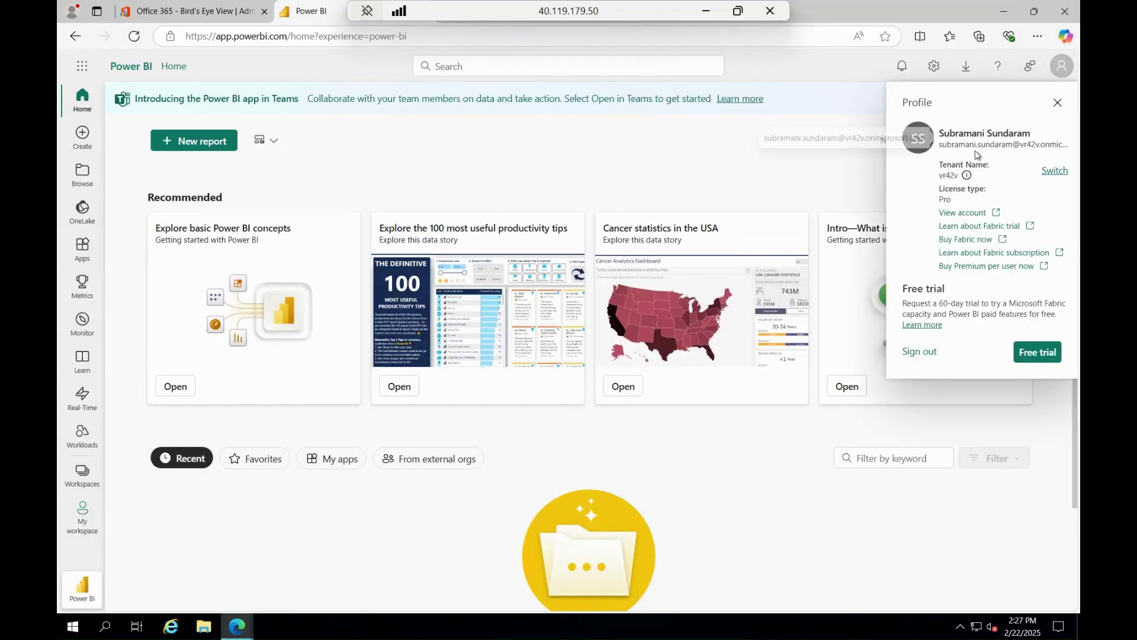
Review the account's e-mail, tenant name and Pro license, then dismiss the profile and Teams announcement
left_click_drag(938, 145, 1078, 146)
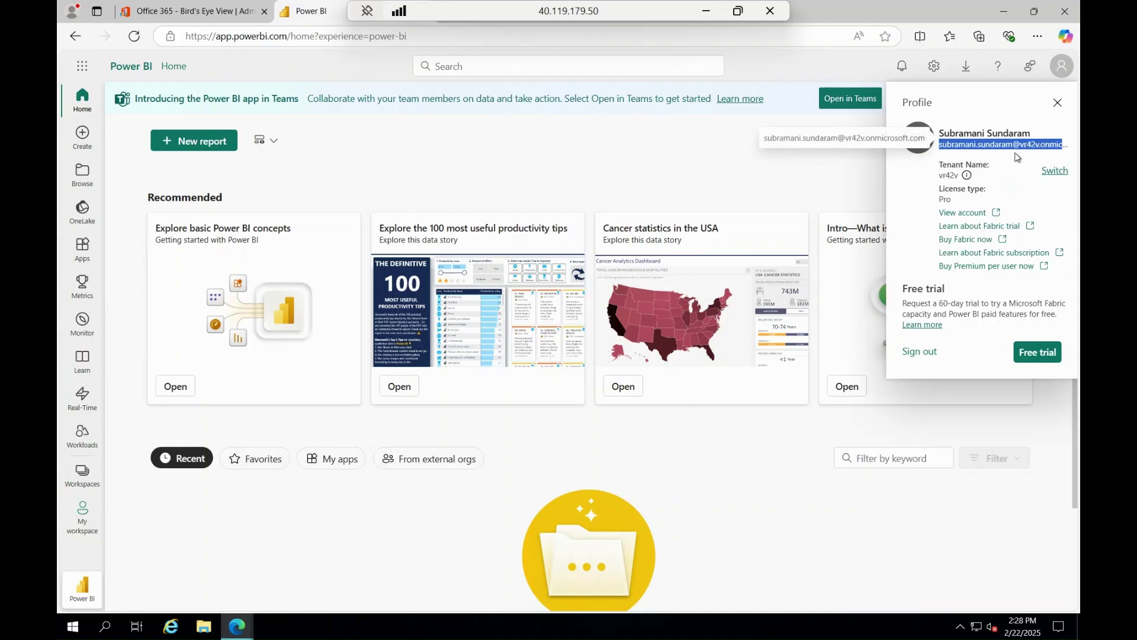
double_click(948, 176)
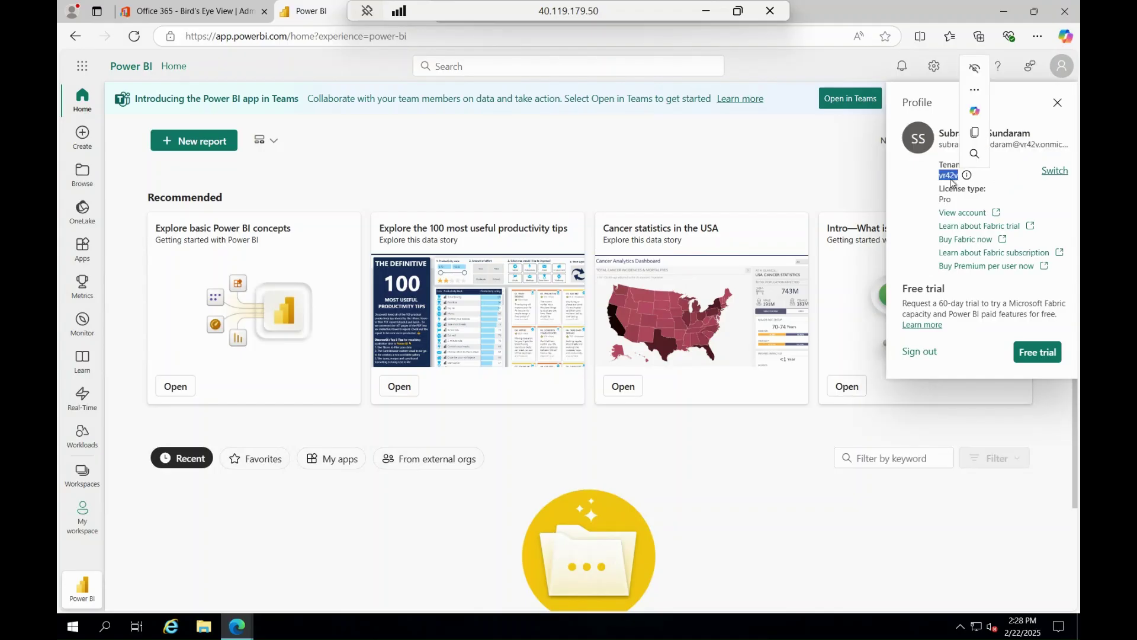
double_click(946, 200)
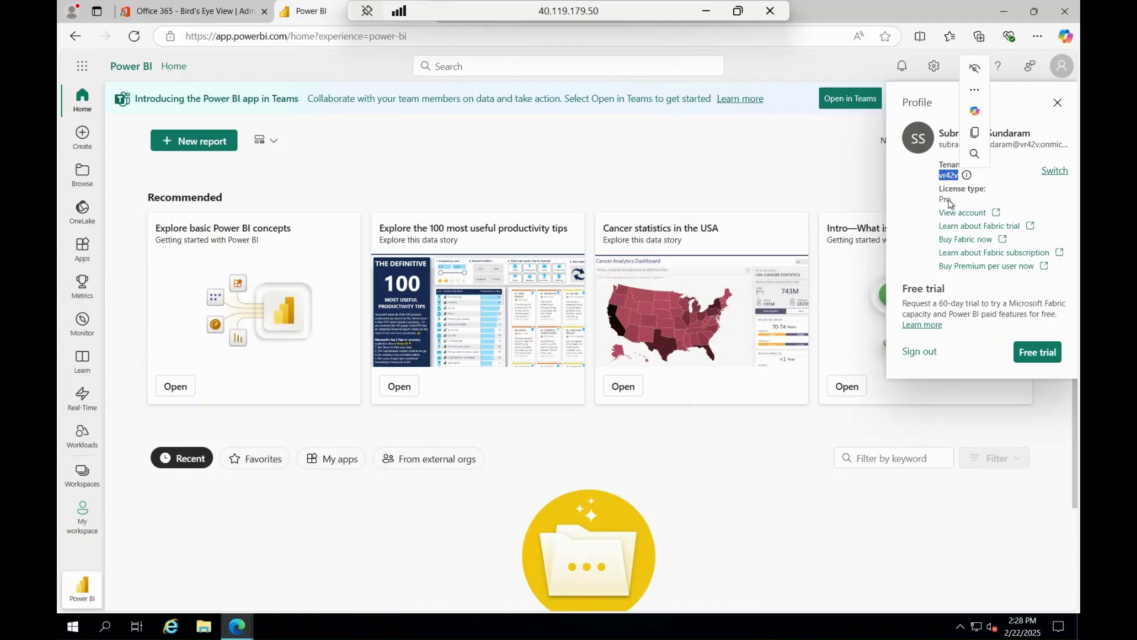
left_click(846, 168)
left_click(1034, 99)
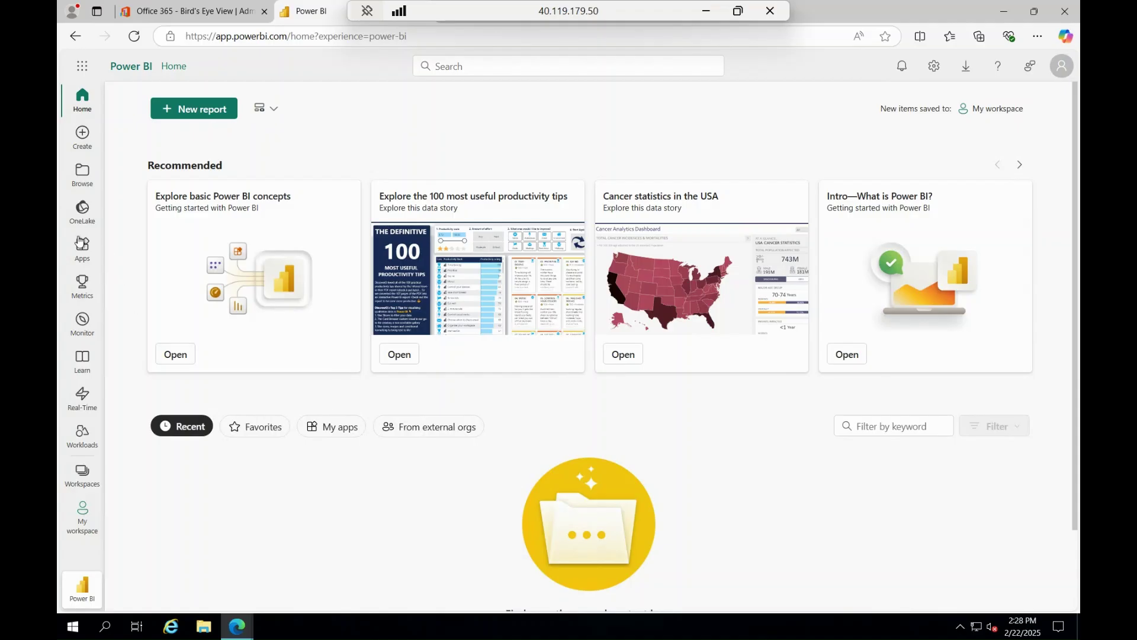
From Apps, dismiss the tip and open the Microsoft 365 Usage Analytics listing under Get apps
left_click(81, 259)
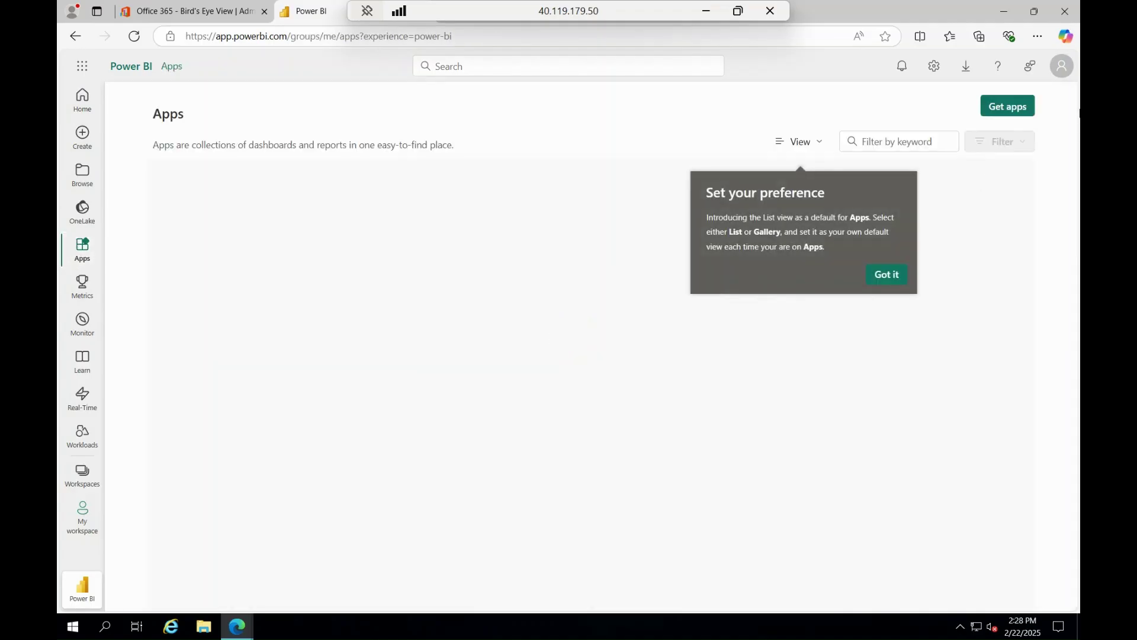
left_click(886, 274)
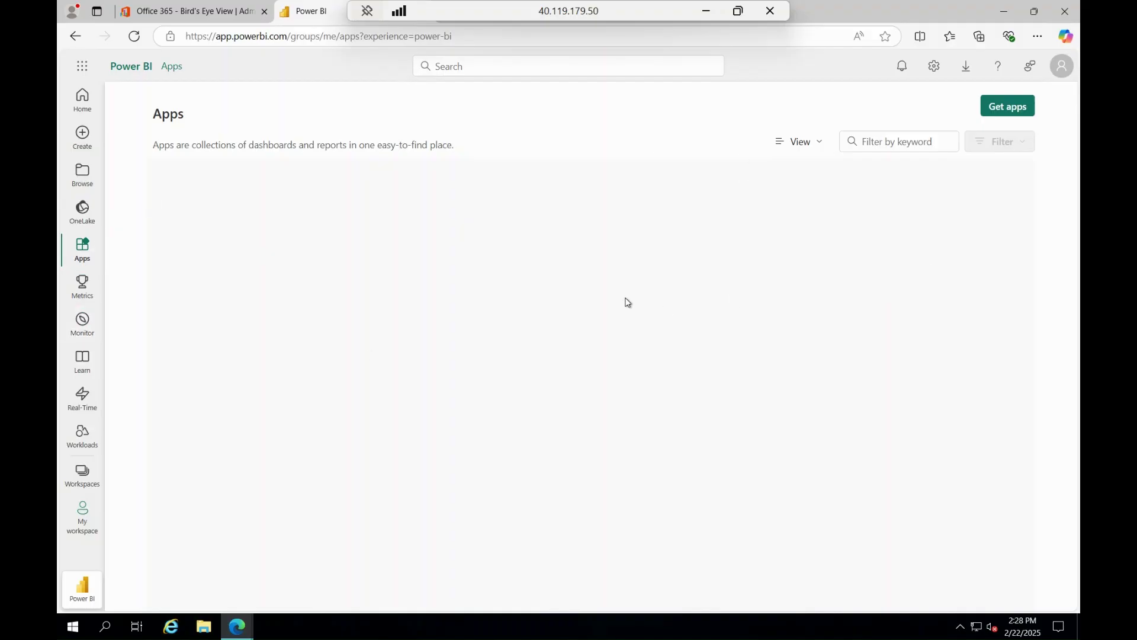
left_click(1004, 112)
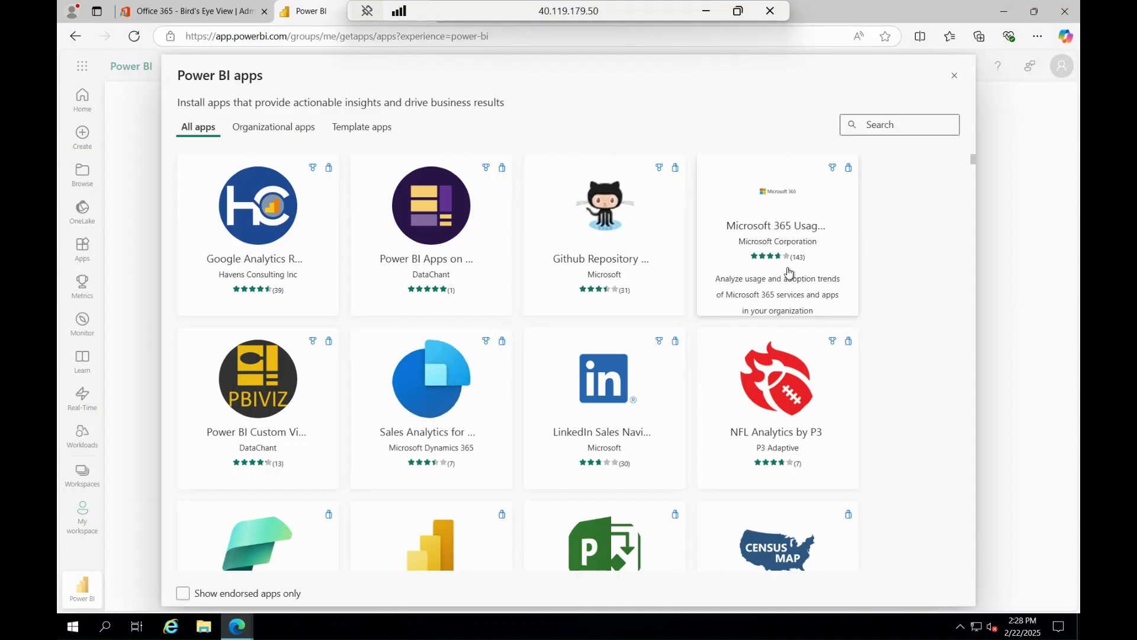
left_click(776, 214)
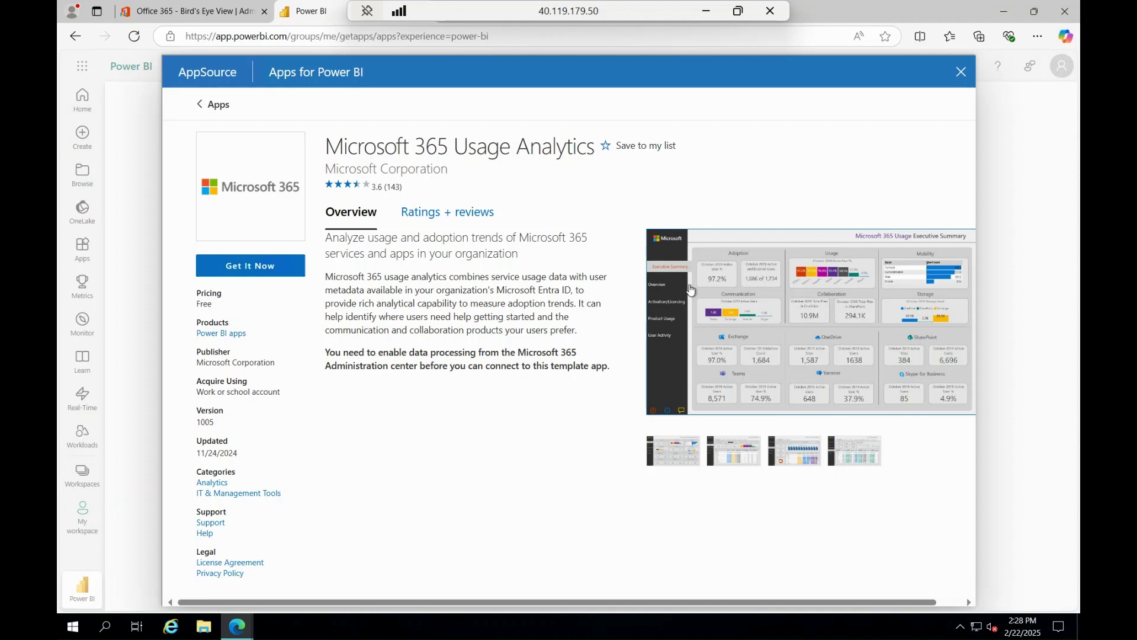
Enlarge and close the Executive Summary and Overview report screenshots
left_click(690, 290)
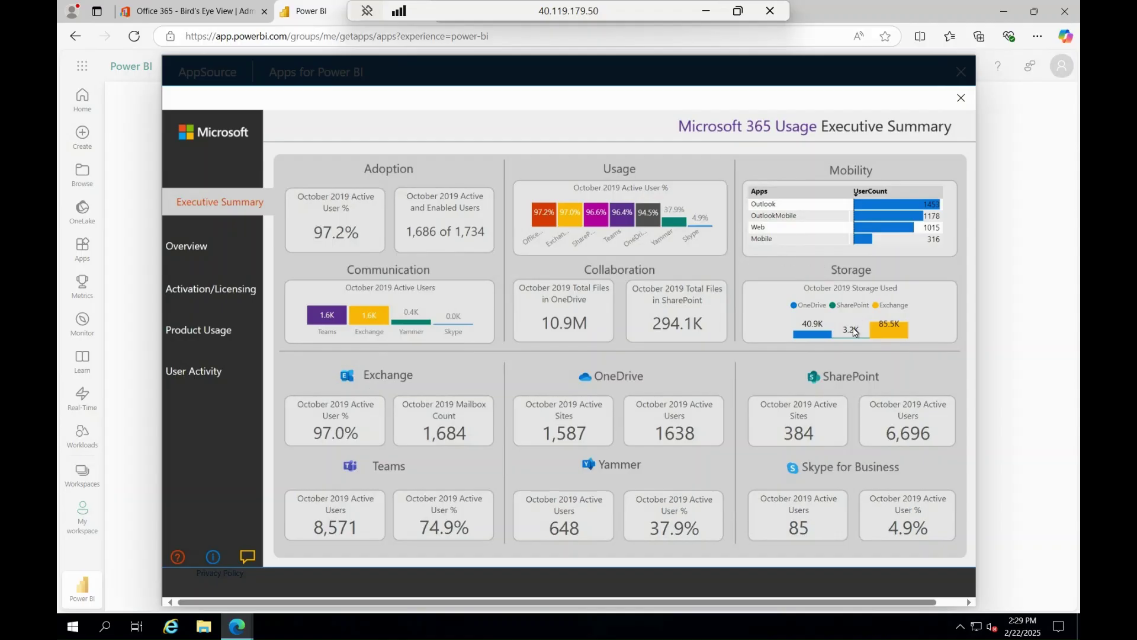
left_click(961, 98)
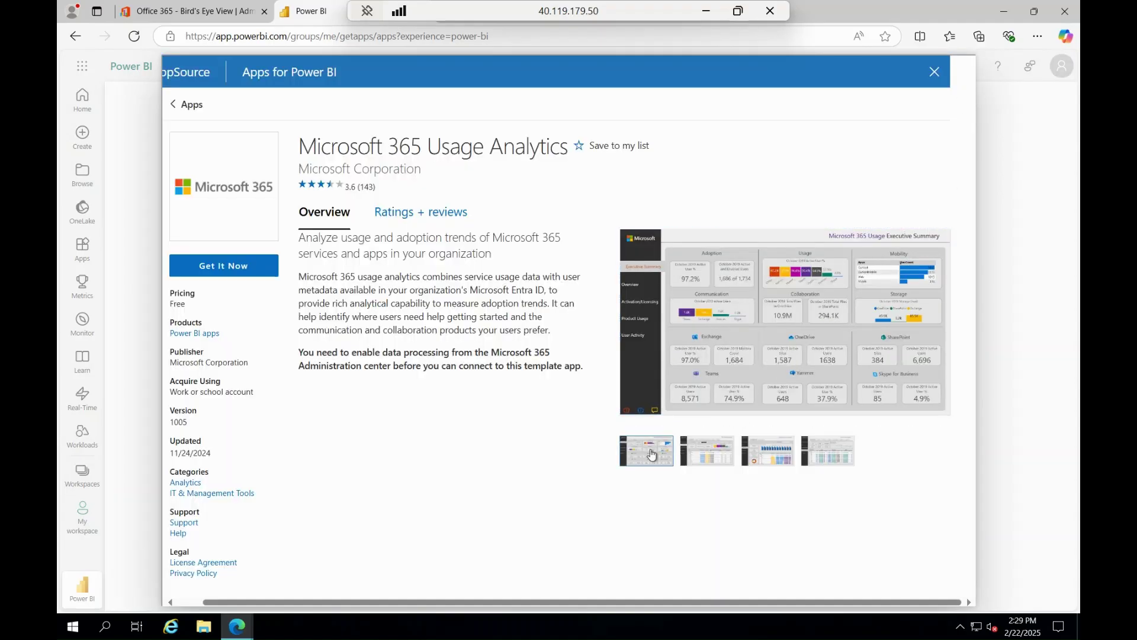
left_click(699, 463)
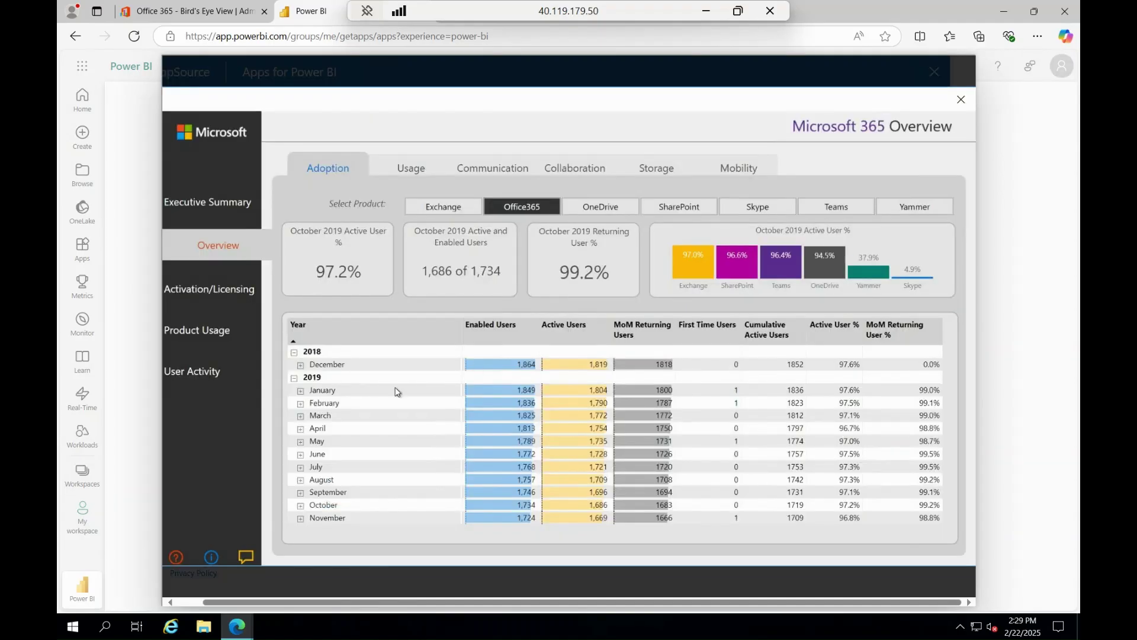
left_click(961, 99)
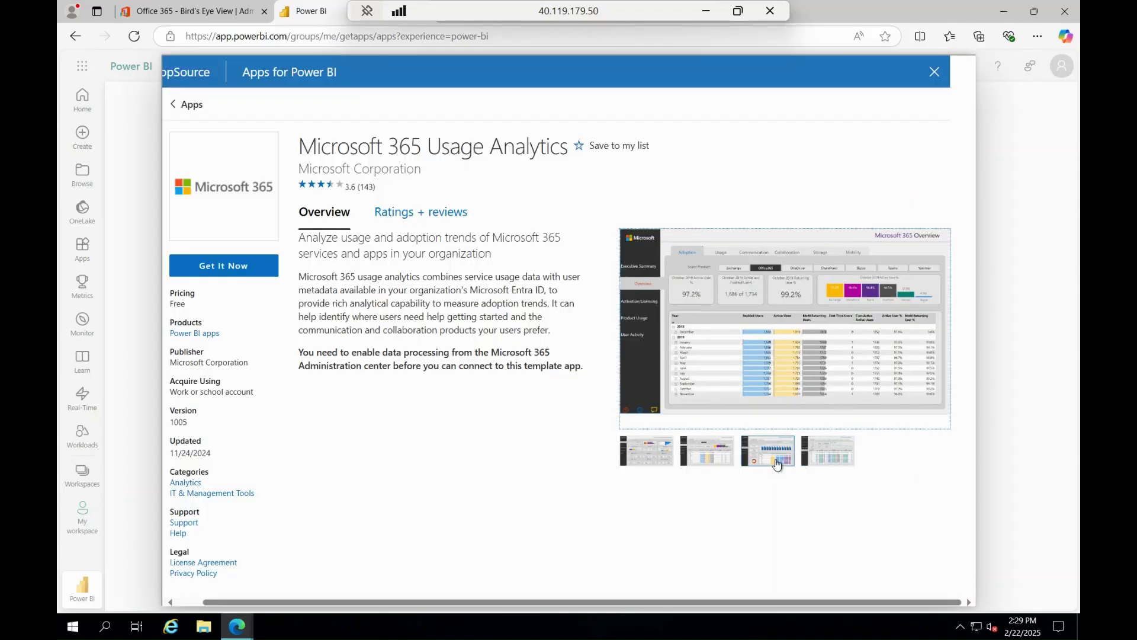
Enlarge and close the Activation & Licensing and Product Usage report screenshots
left_click(764, 453)
left_click(747, 344)
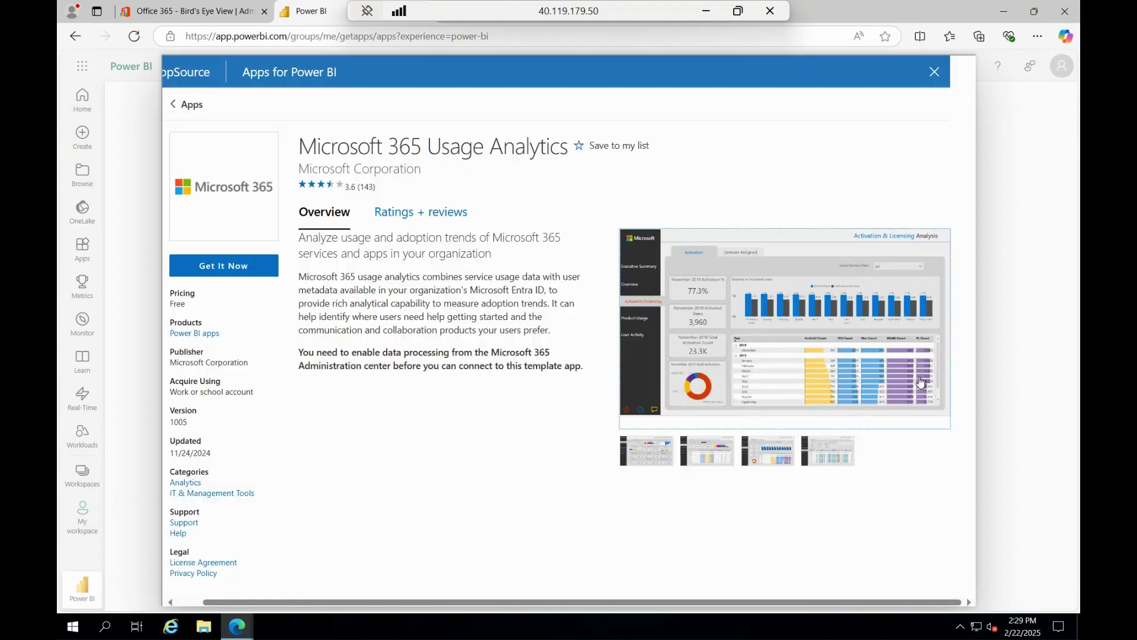
left_click(960, 97)
left_click(829, 451)
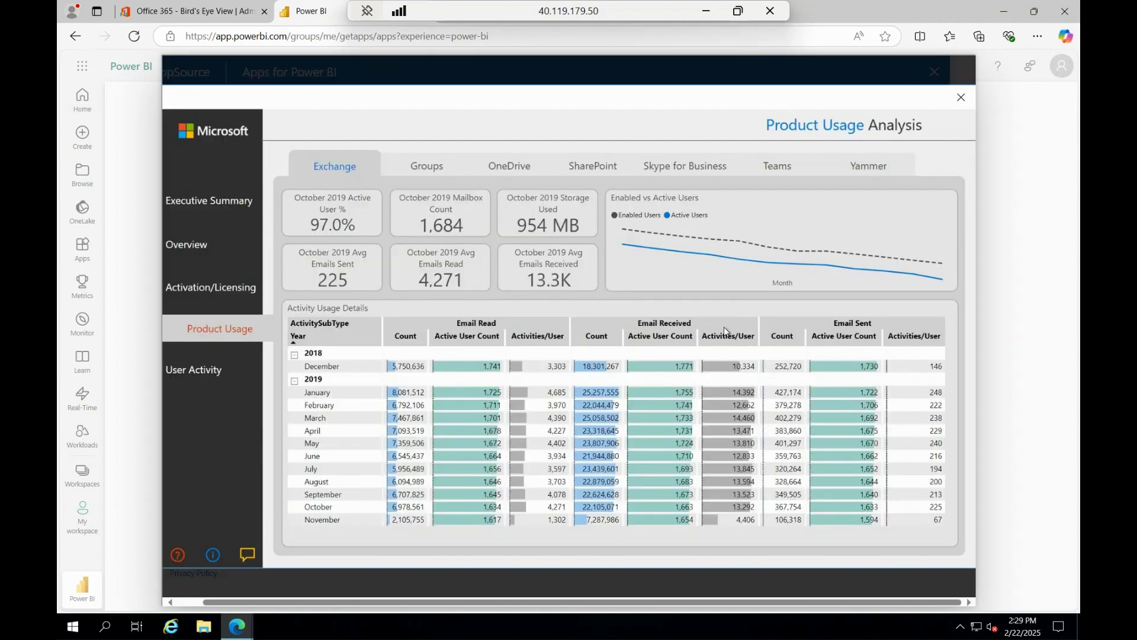
left_click(752, 336)
left_click(961, 97)
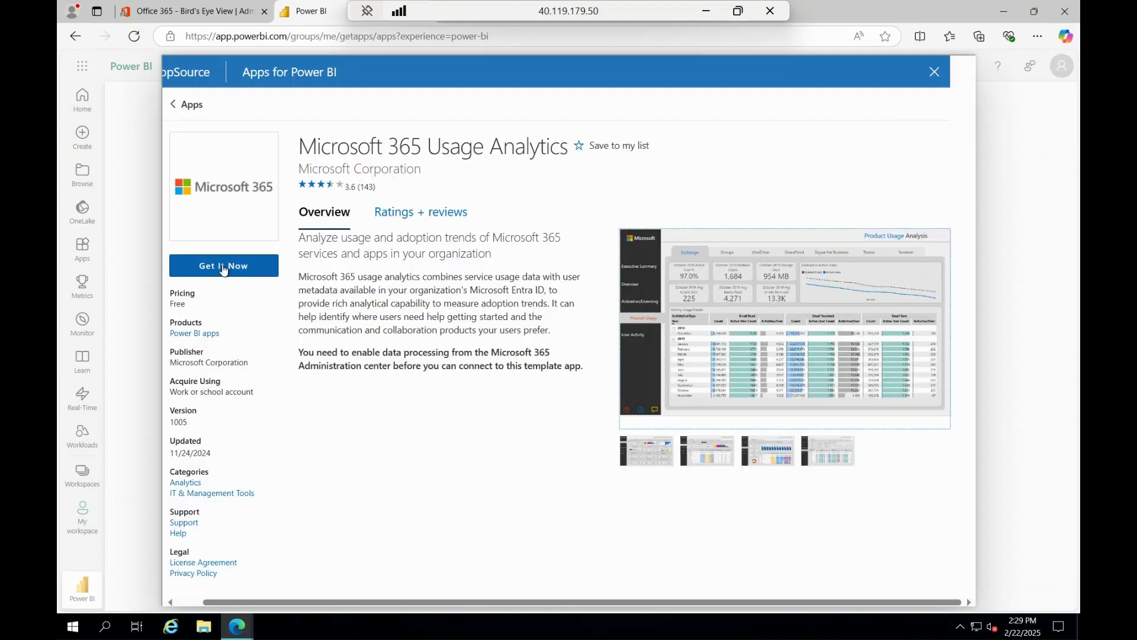
Get the free Microsoft 365 Usage Analytics app, agree to the terms, and install it
left_click(222, 267)
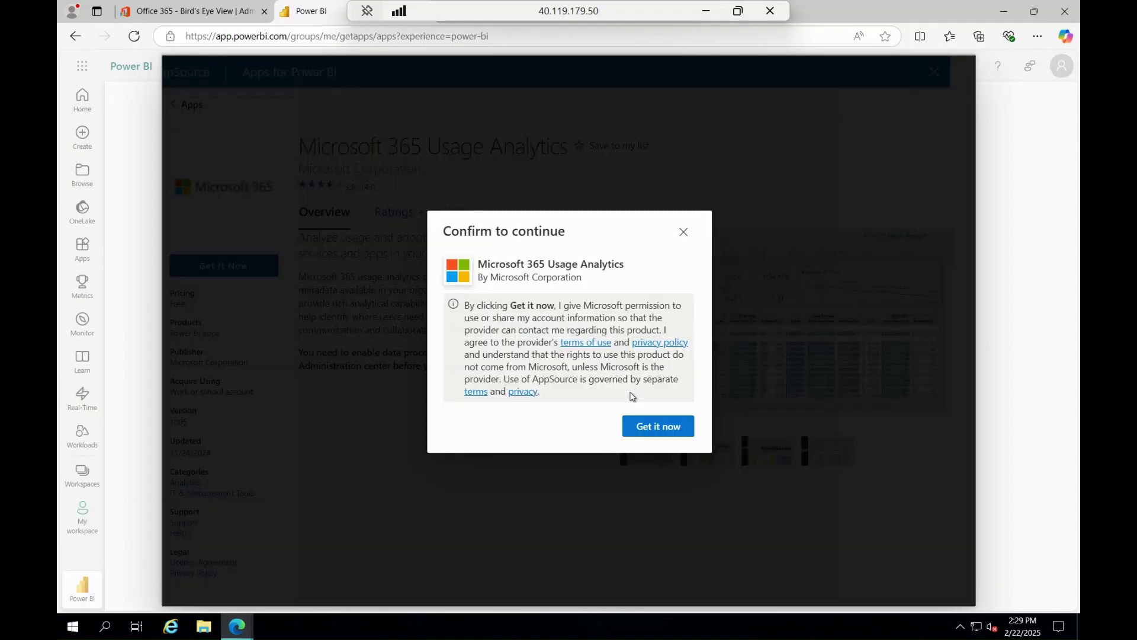
left_click(684, 232)
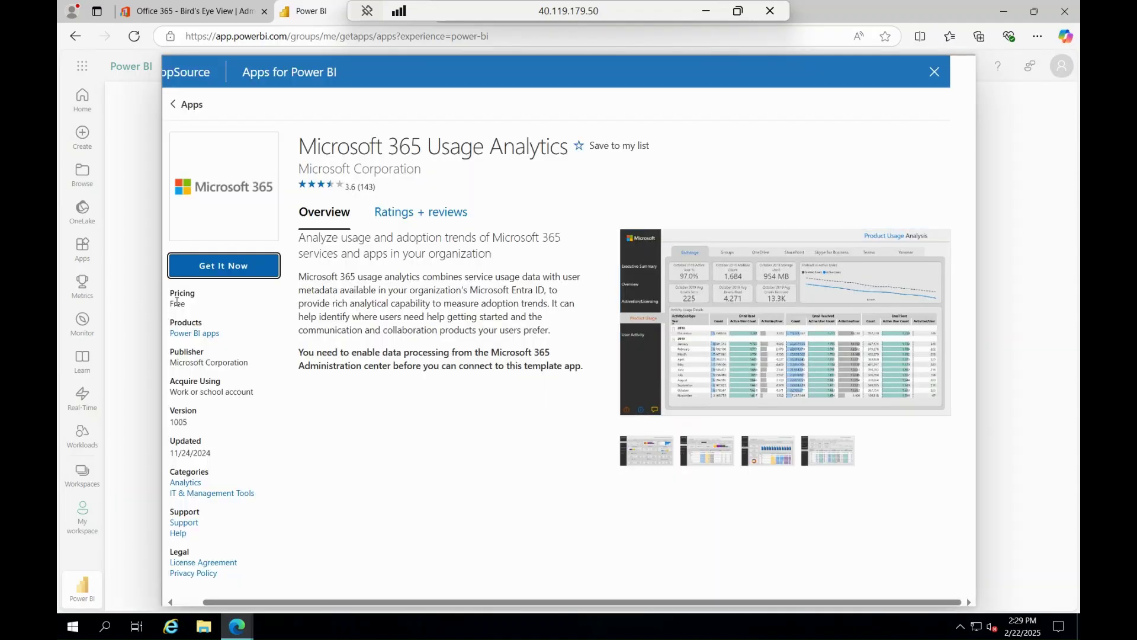
left_click_drag(168, 304, 196, 305)
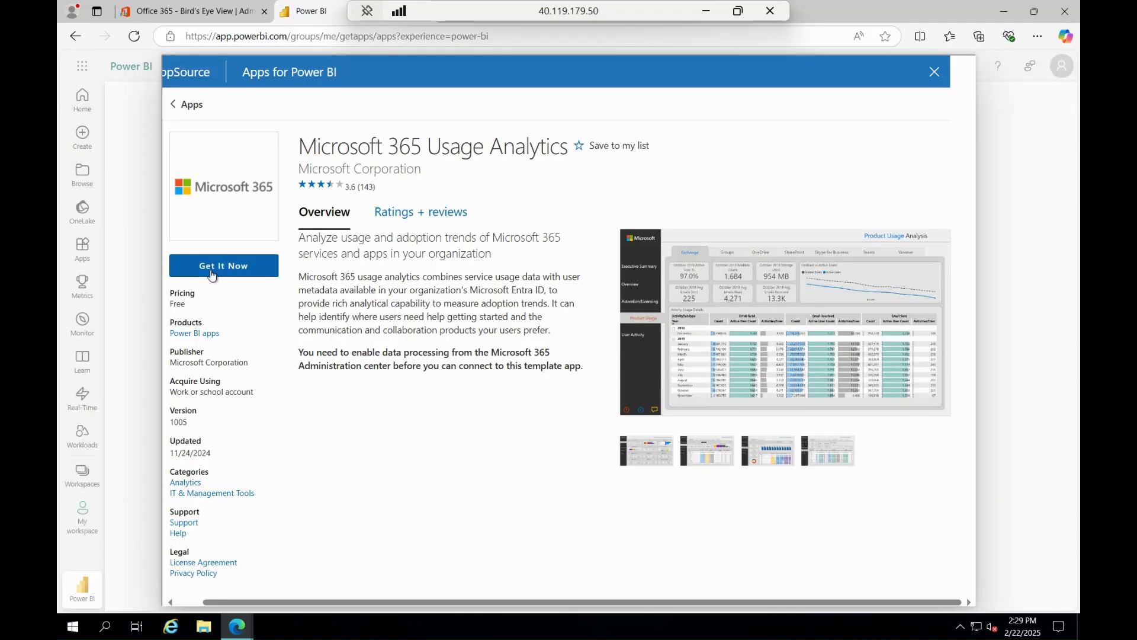
left_click(214, 273)
left_click(684, 428)
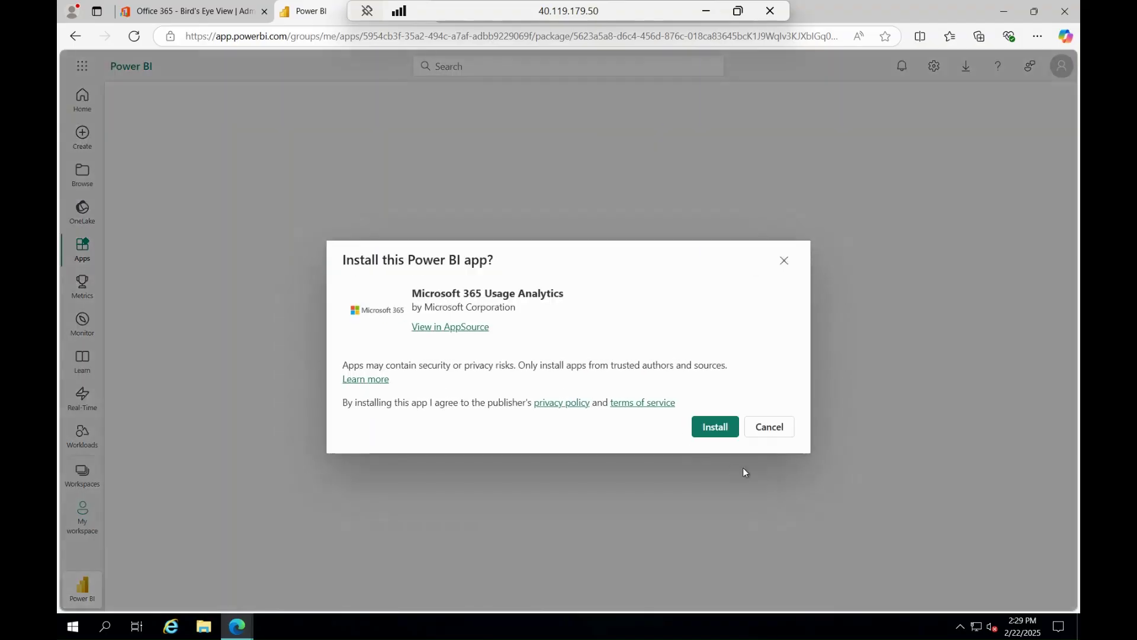
left_click(727, 427)
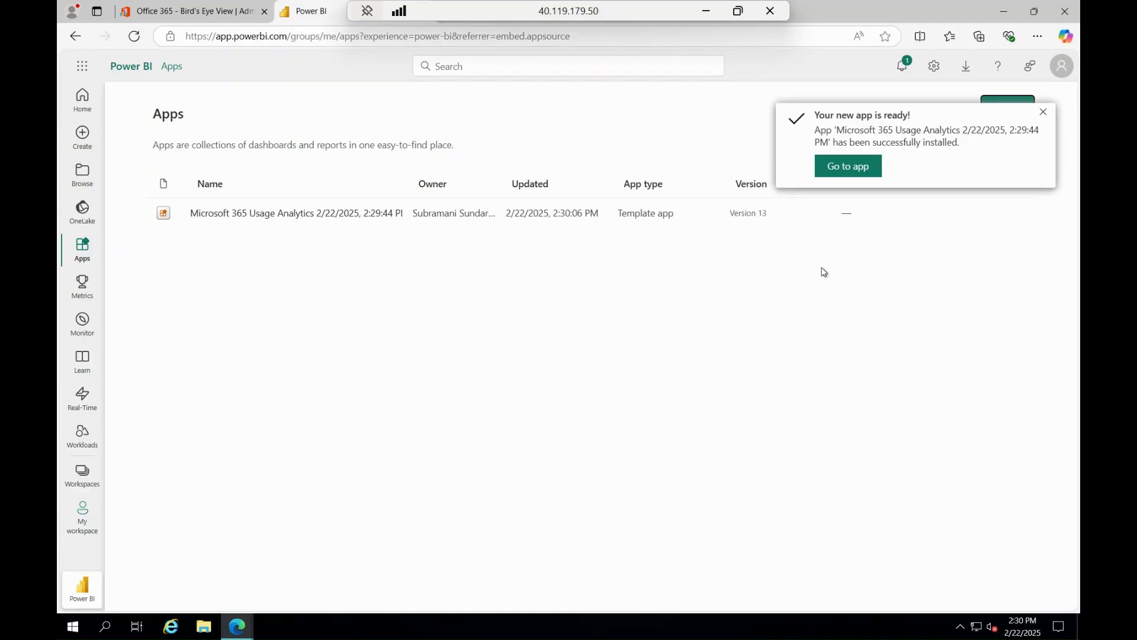
Go to the new app, start Connect your data, and leave the remote session for the local desktop
left_click(864, 168)
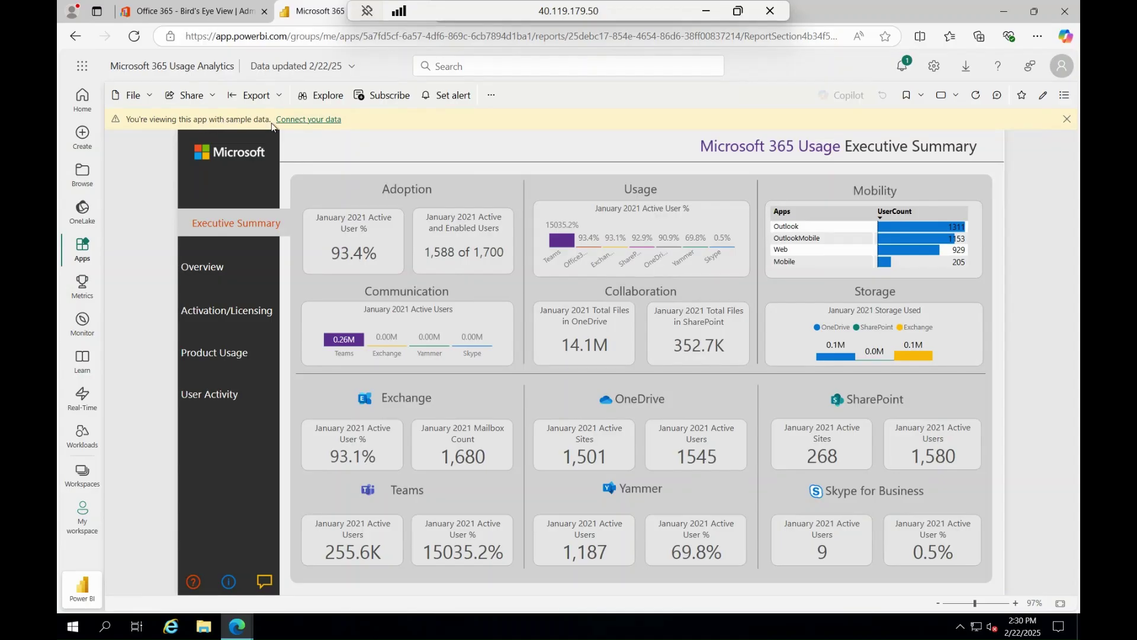
left_click(309, 120)
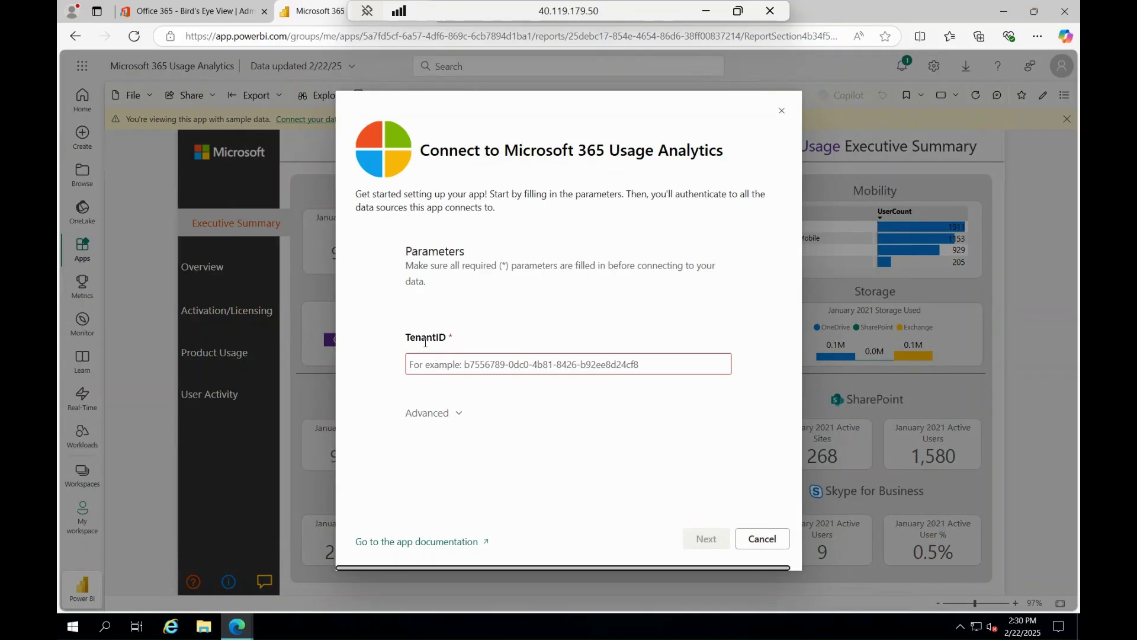
left_click(705, 10)
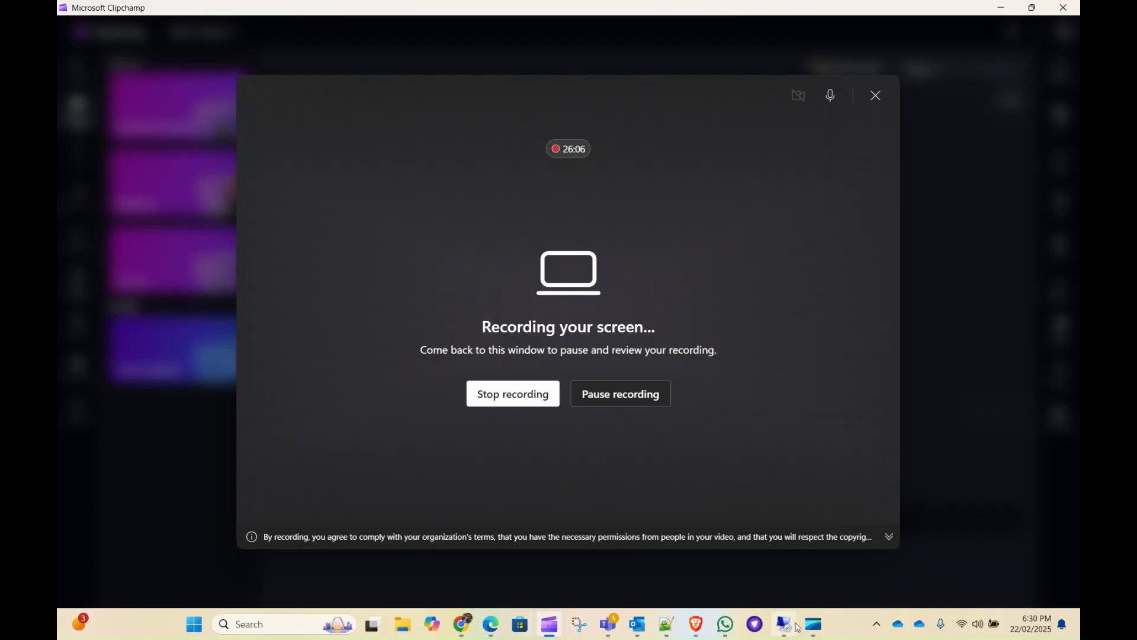
Copy the Tenant ID from the Azure Default Directory overview
left_click(697, 624)
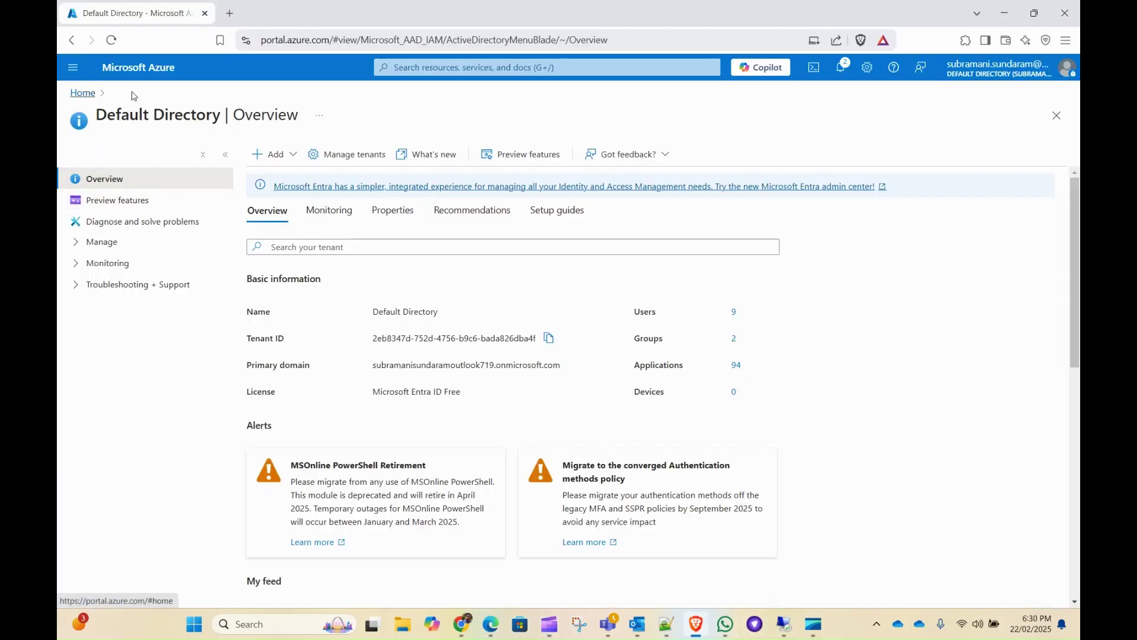
left_click(491, 65)
left_click(416, 285)
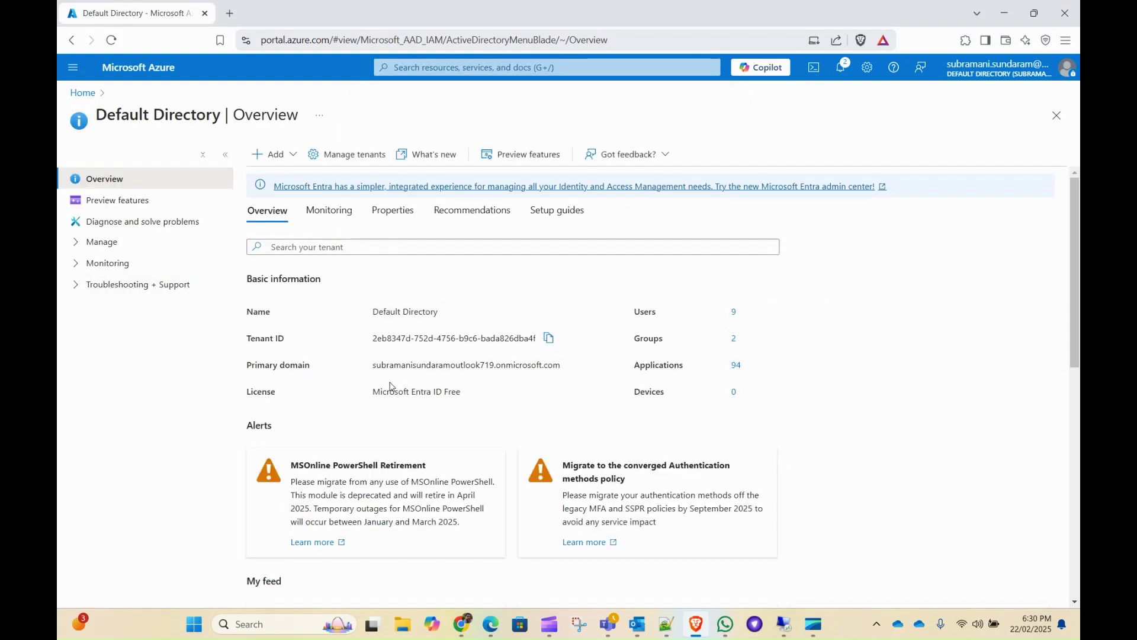
left_click_drag(372, 339, 545, 336)
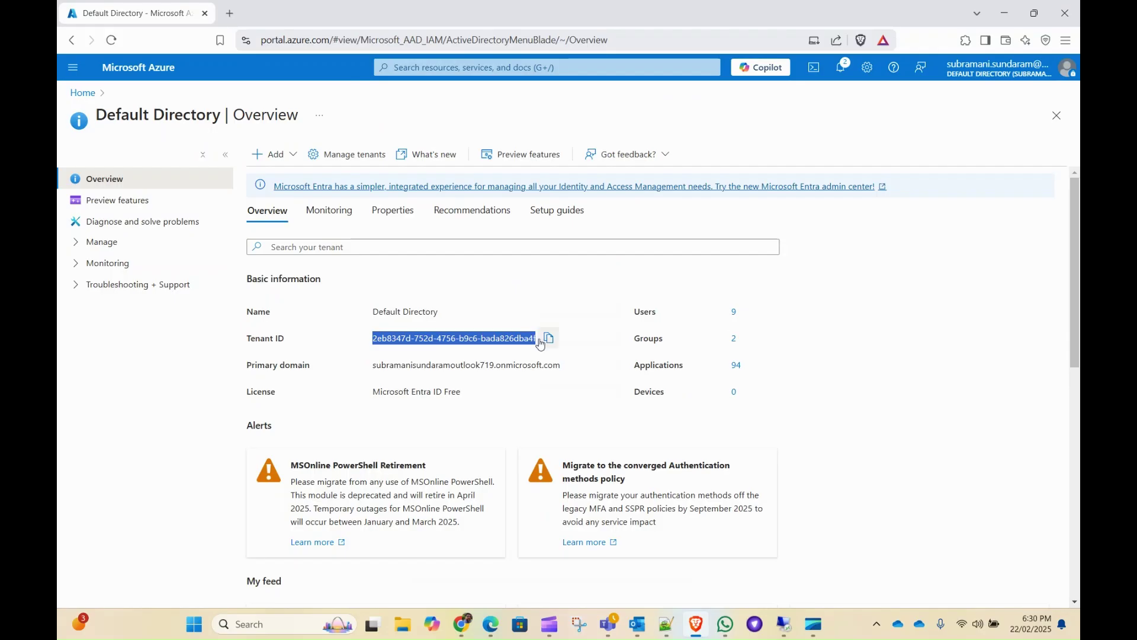
left_click(528, 340)
left_click(548, 338)
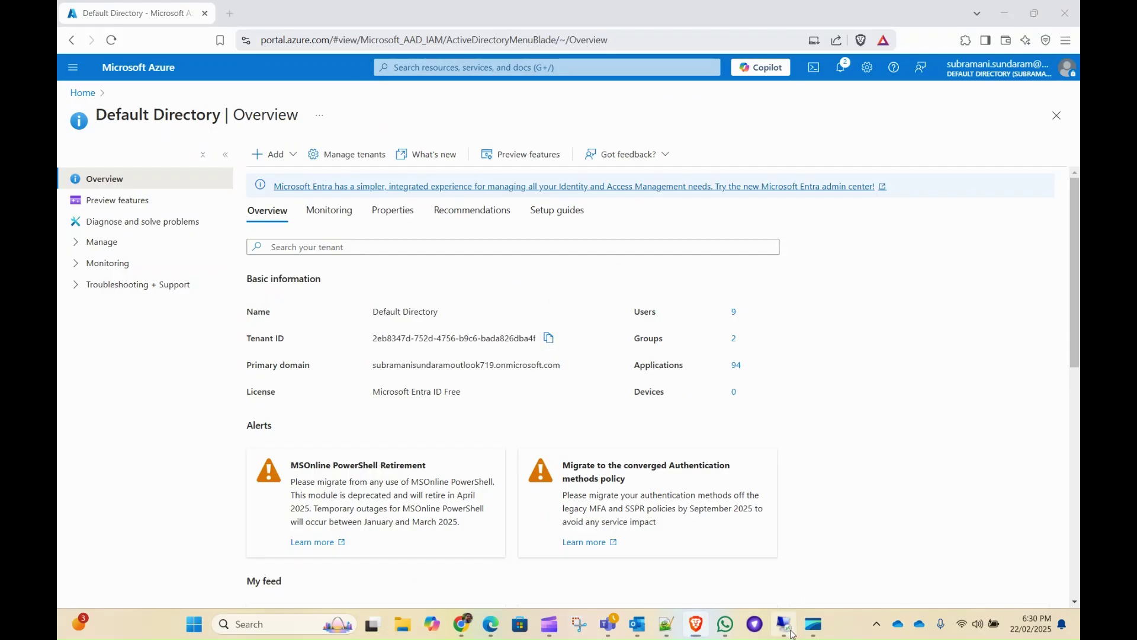
Return to the remote Power BI session and bring up paste options in the TenantID field
left_click(785, 625)
left_click(473, 364)
right_click(472, 364)
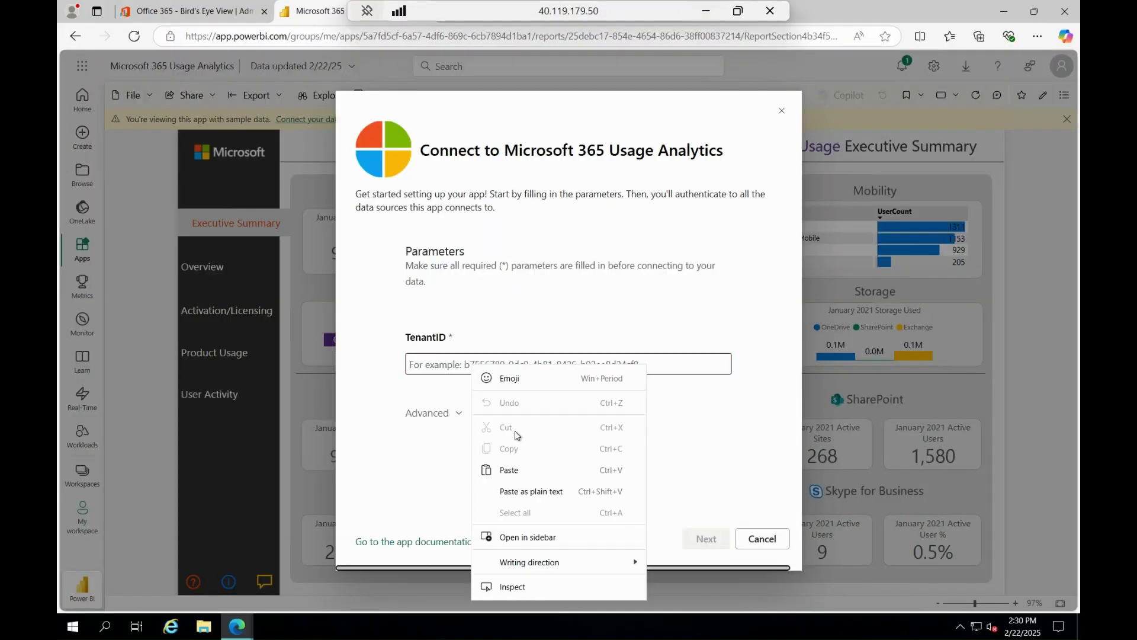
Paste the tenant ID into TenantID, then sign in with OAuth2 using the already signed-in account
left_click(525, 482)
left_click(710, 538)
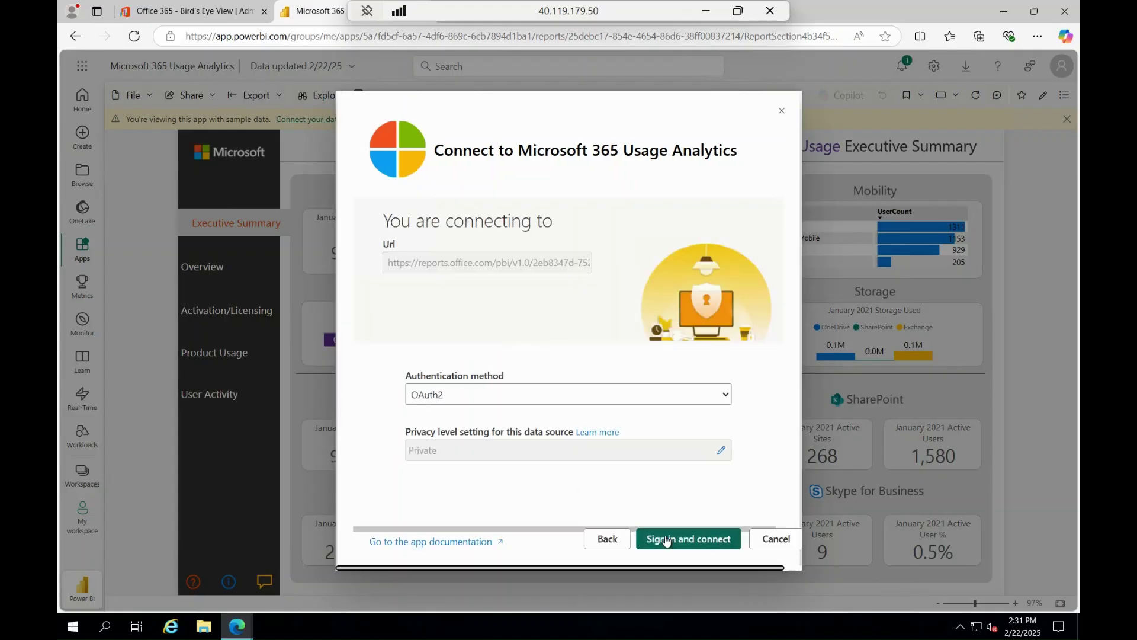
left_click(668, 541)
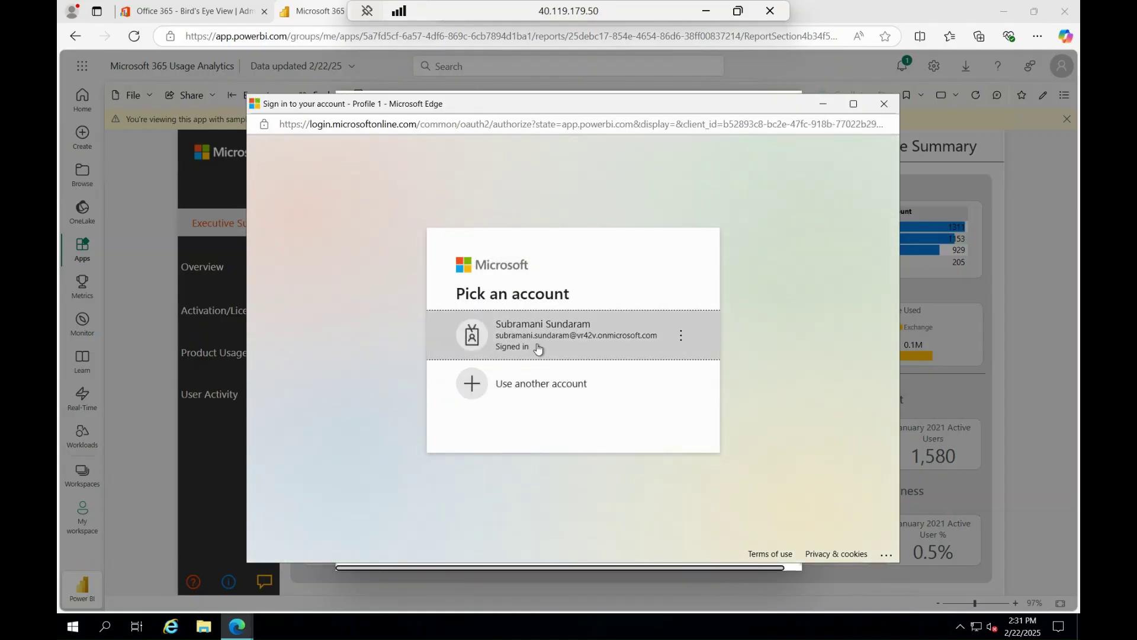
left_click(536, 336)
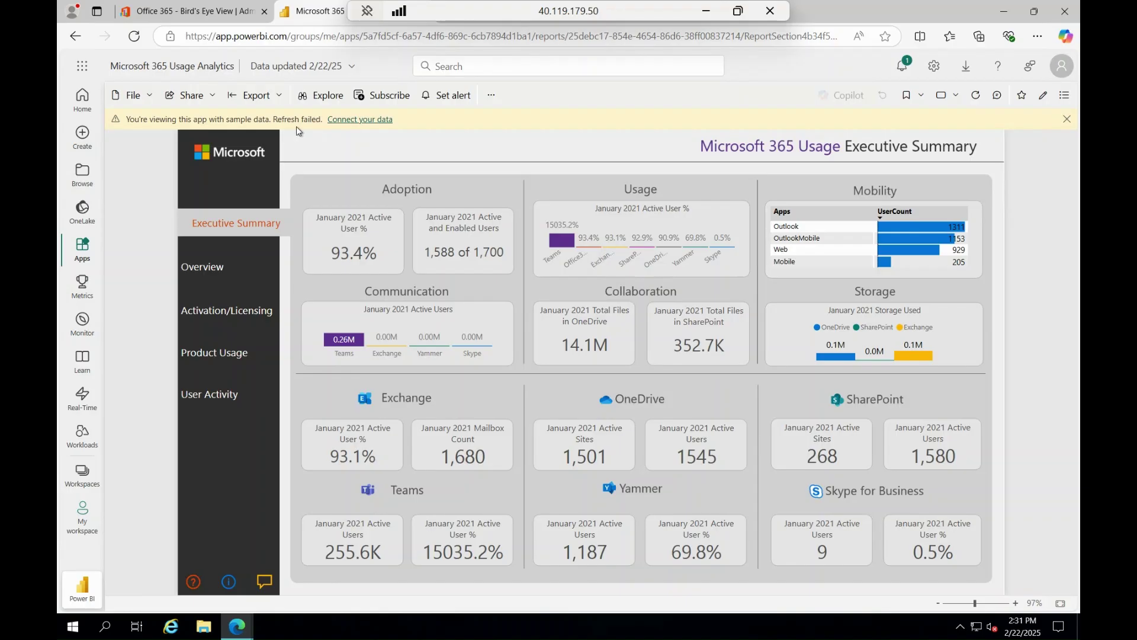
left_click(364, 120)
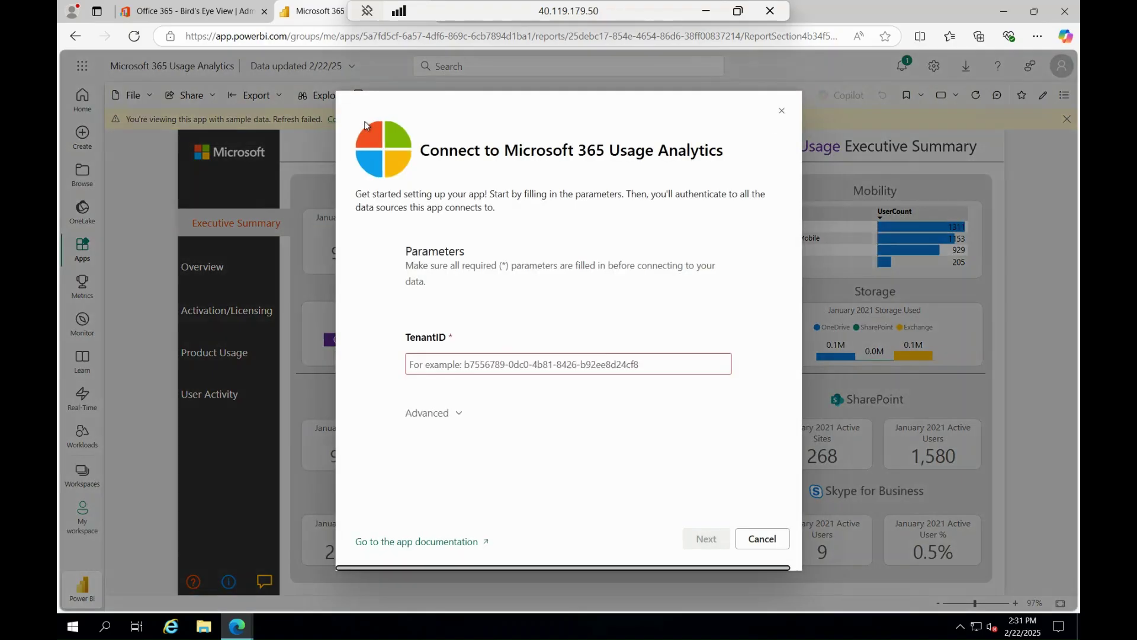
left_click(780, 110)
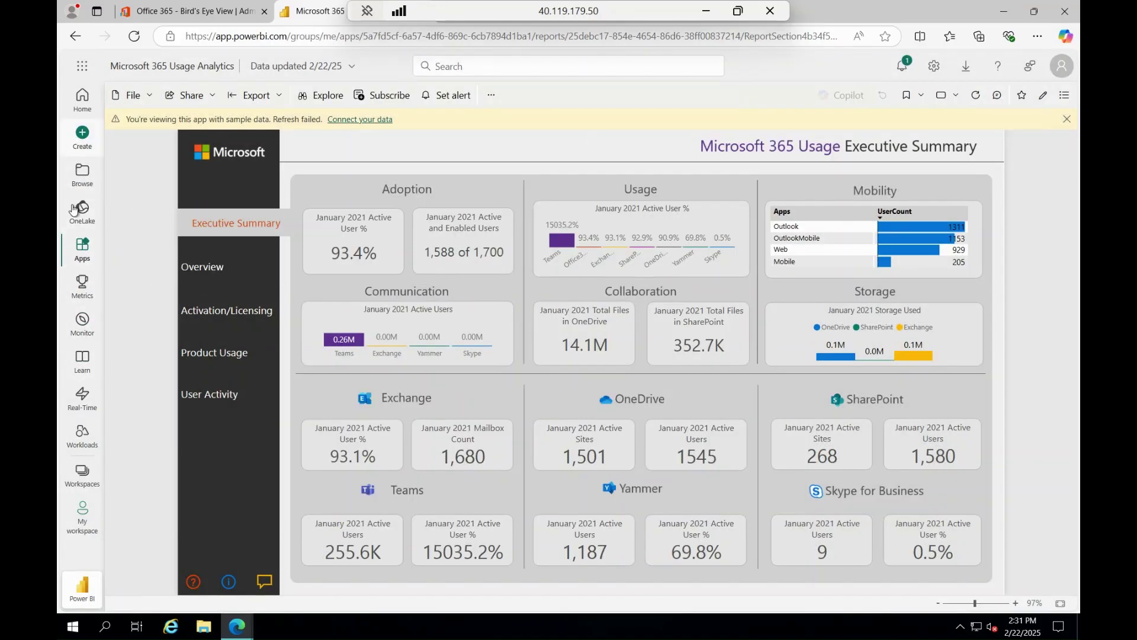
Open the Microsoft 365 Usage Analytics workspace and show the semantic model's more-options menu
left_click(93, 263)
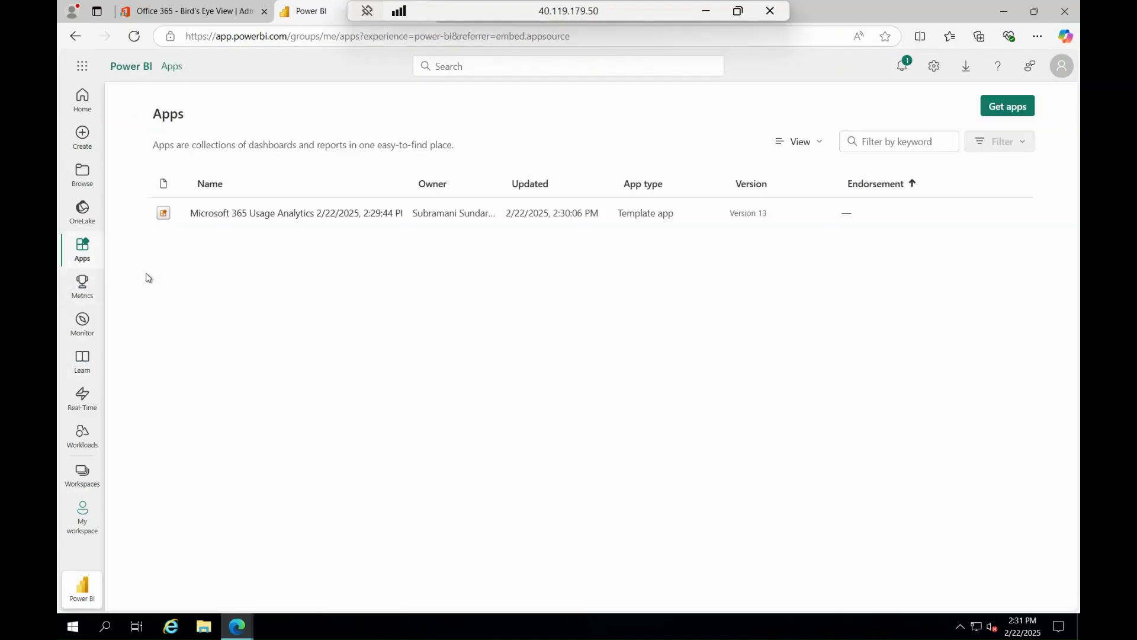
left_click(255, 215)
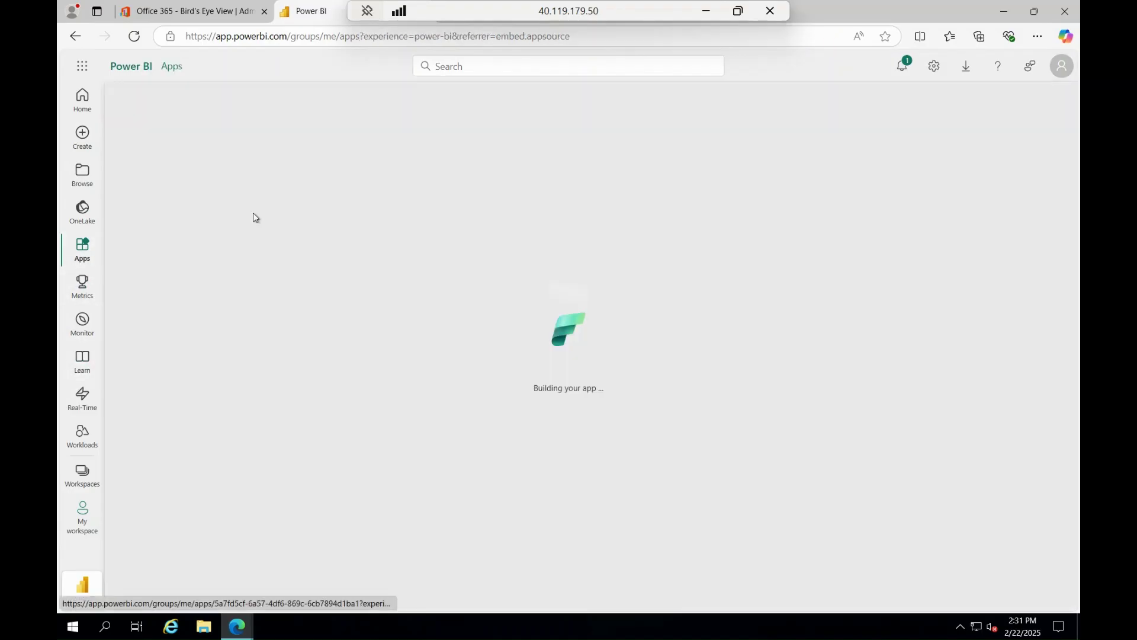
left_click(83, 474)
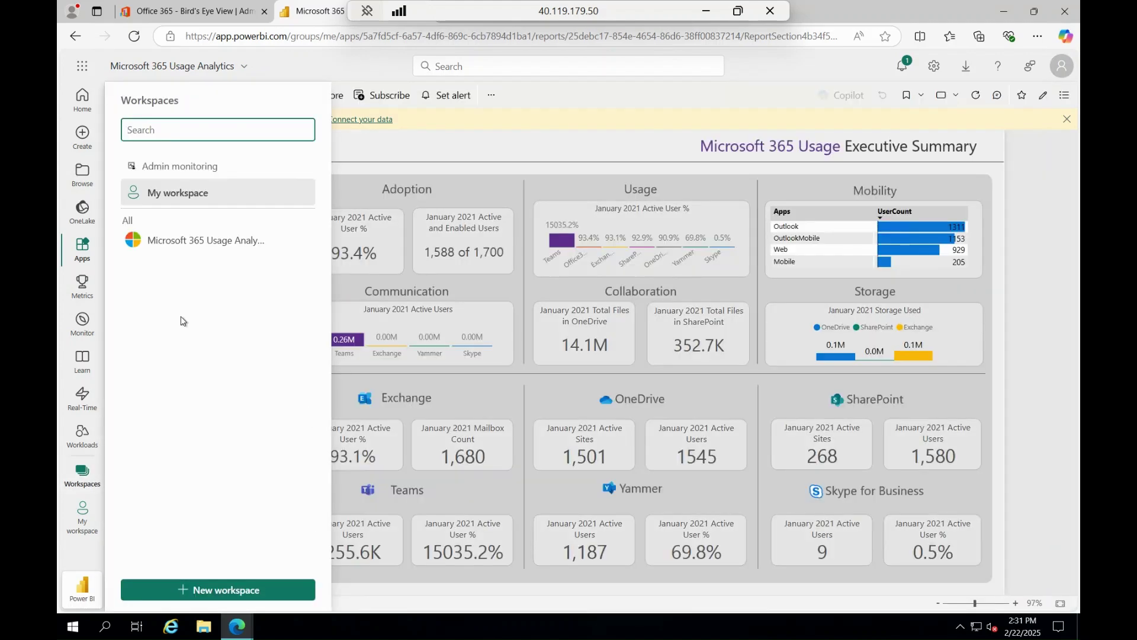
left_click(216, 240)
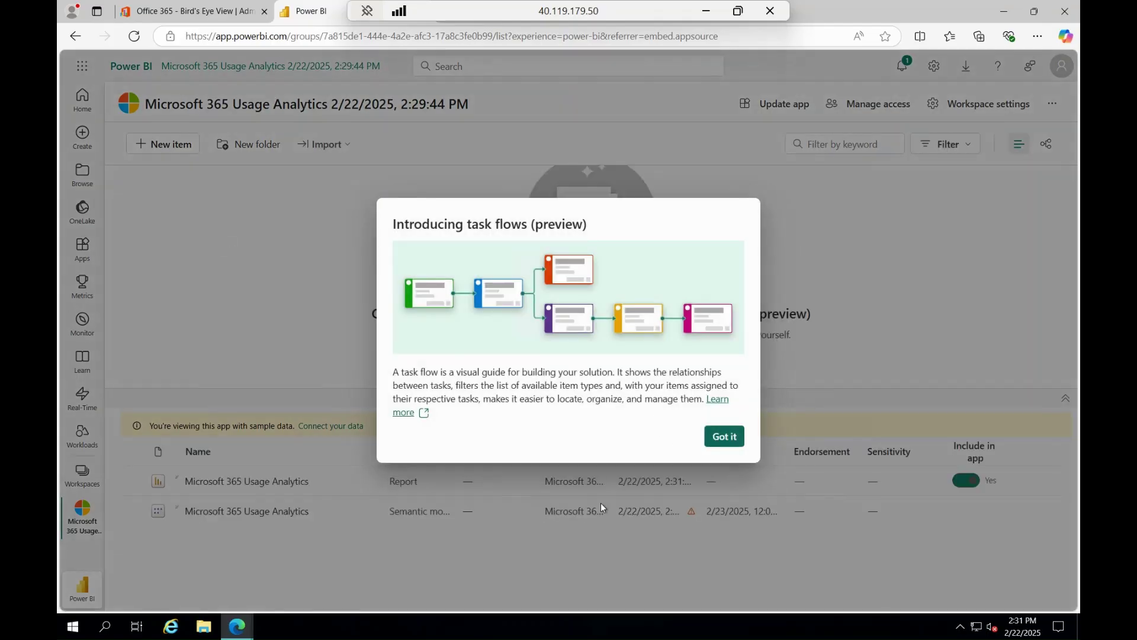
left_click(602, 507)
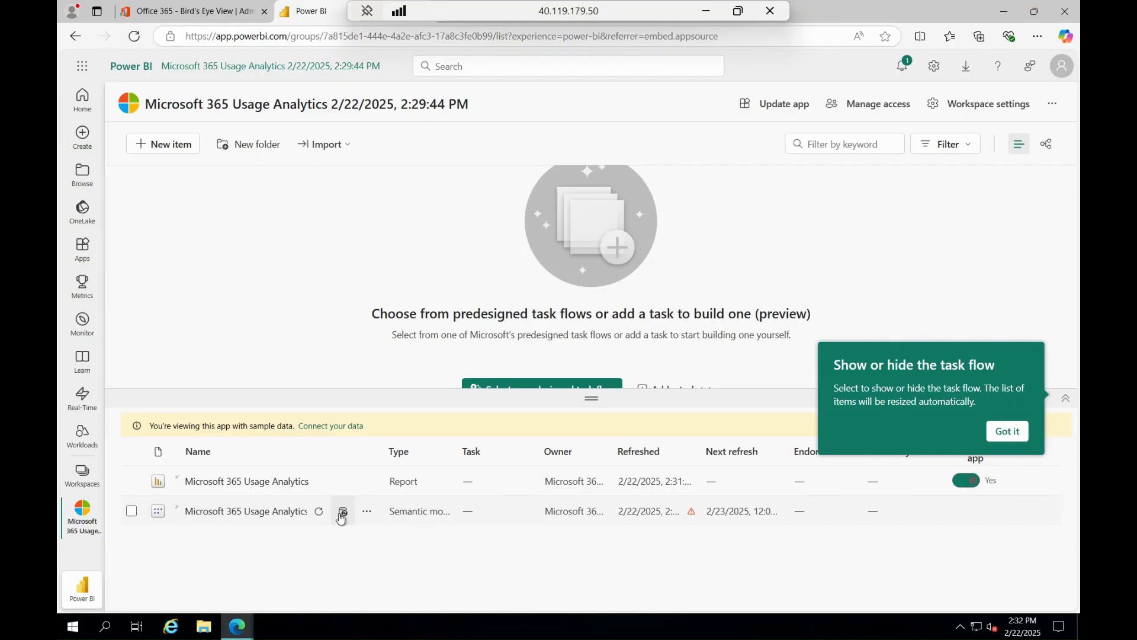
left_click(367, 512)
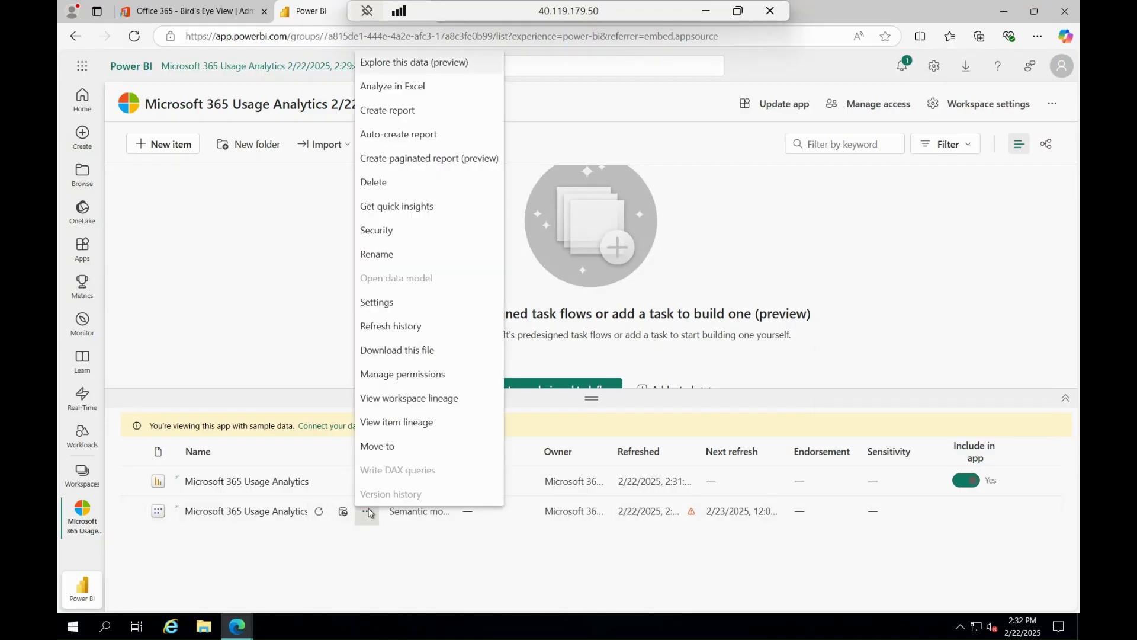
Open the semantic model's details page, briefly opening and closing the report sharing panel
left_click(269, 518)
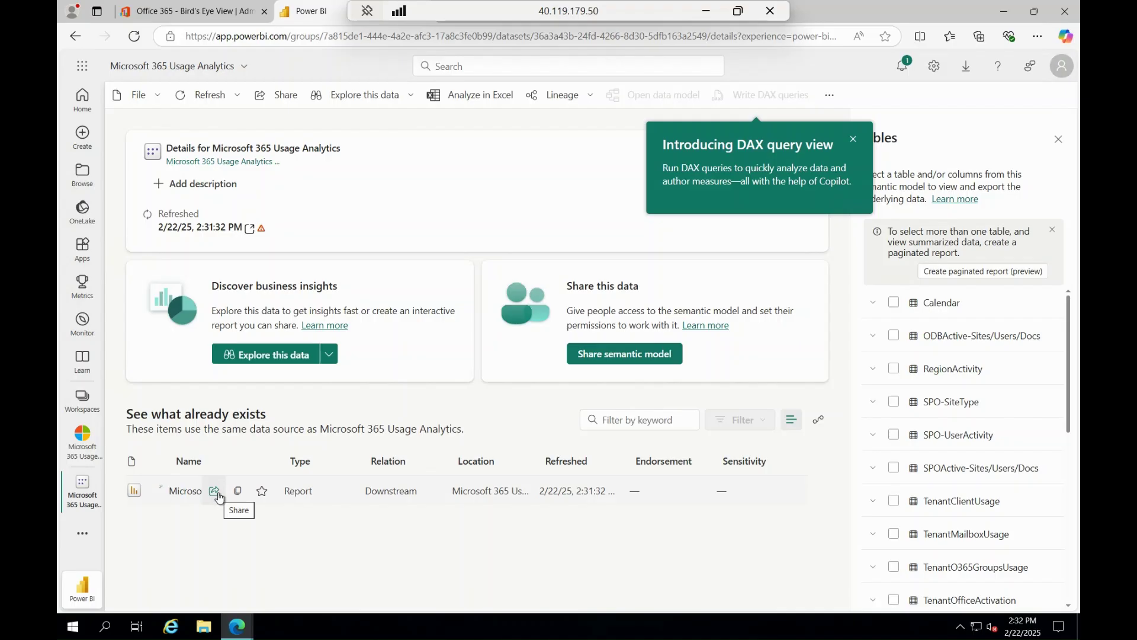
left_click(214, 491)
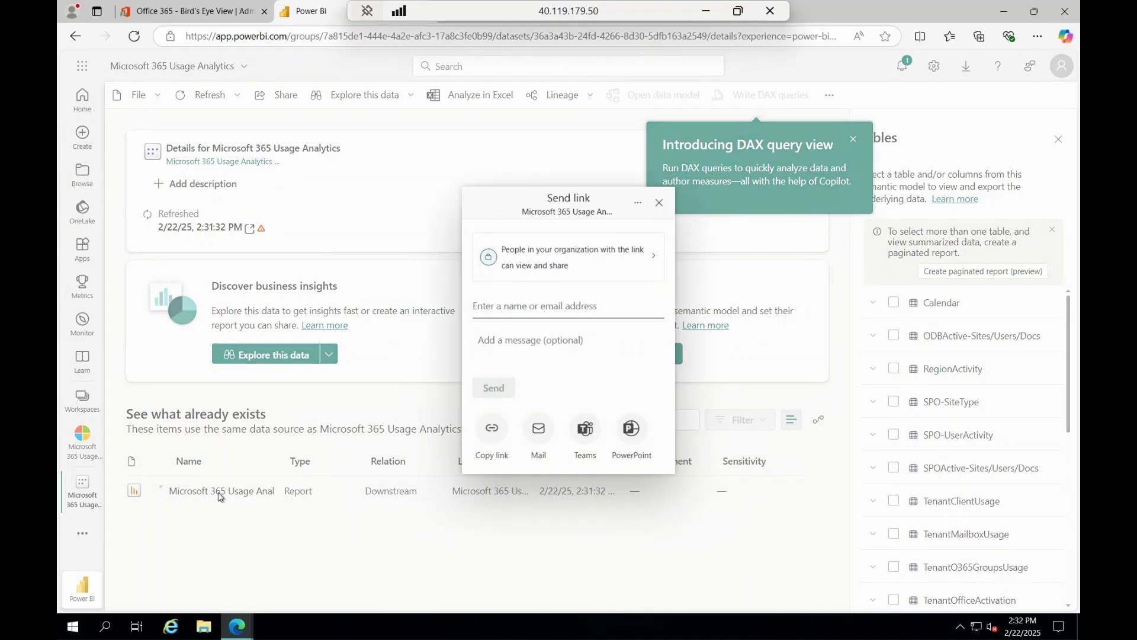
left_click(658, 204)
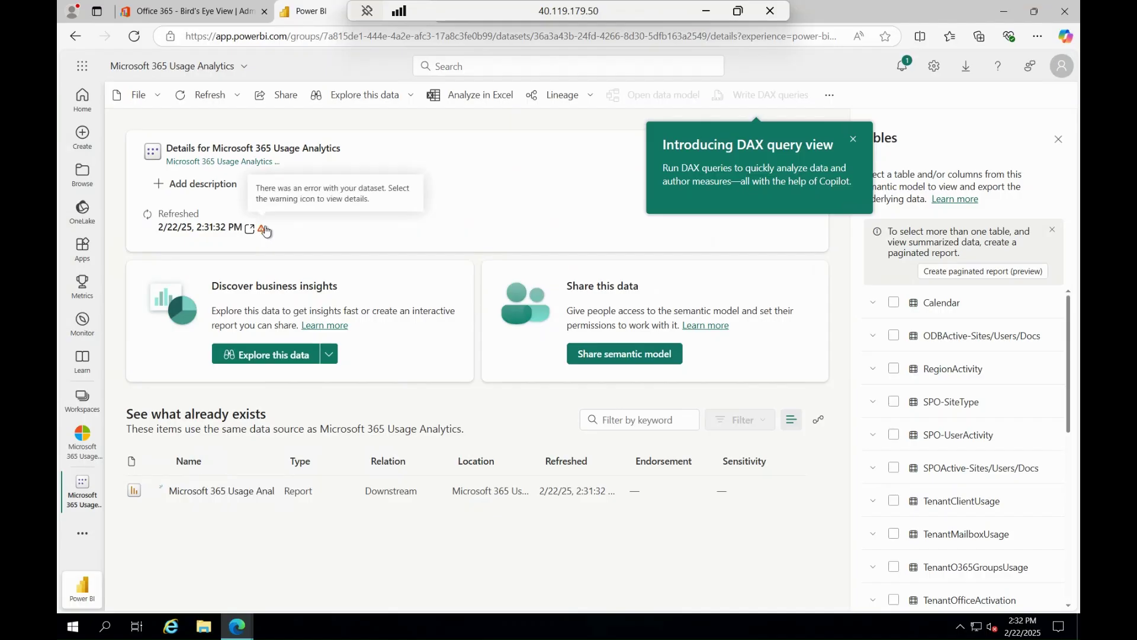
Read the refresh error's invalid OData credentials details, then close it and the DAX query view tip
left_click(262, 230)
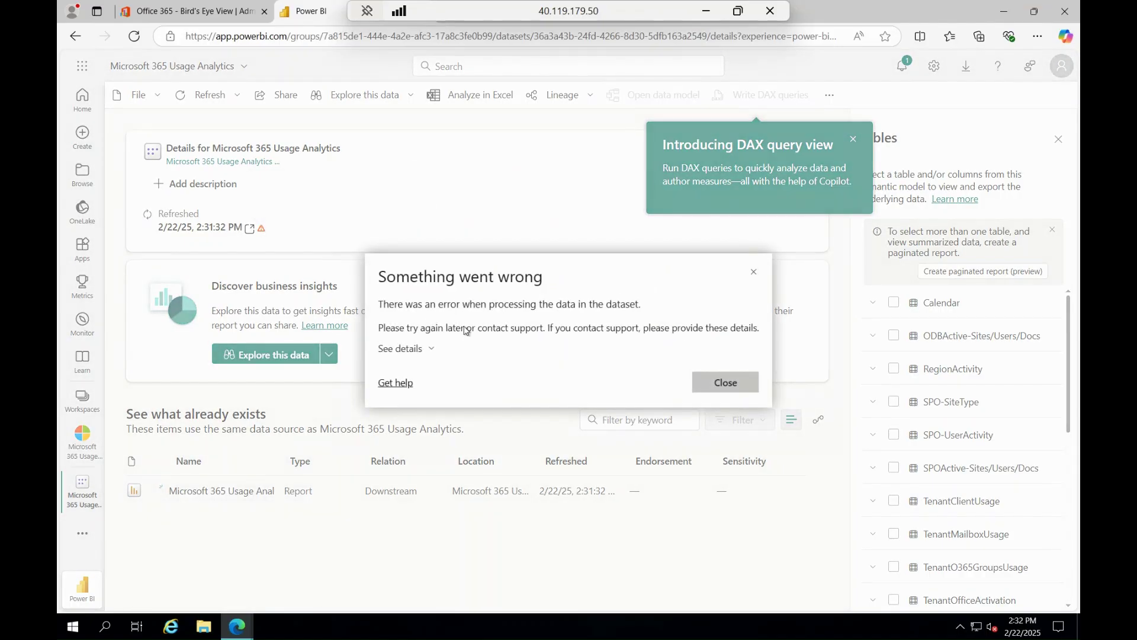
left_click(426, 351)
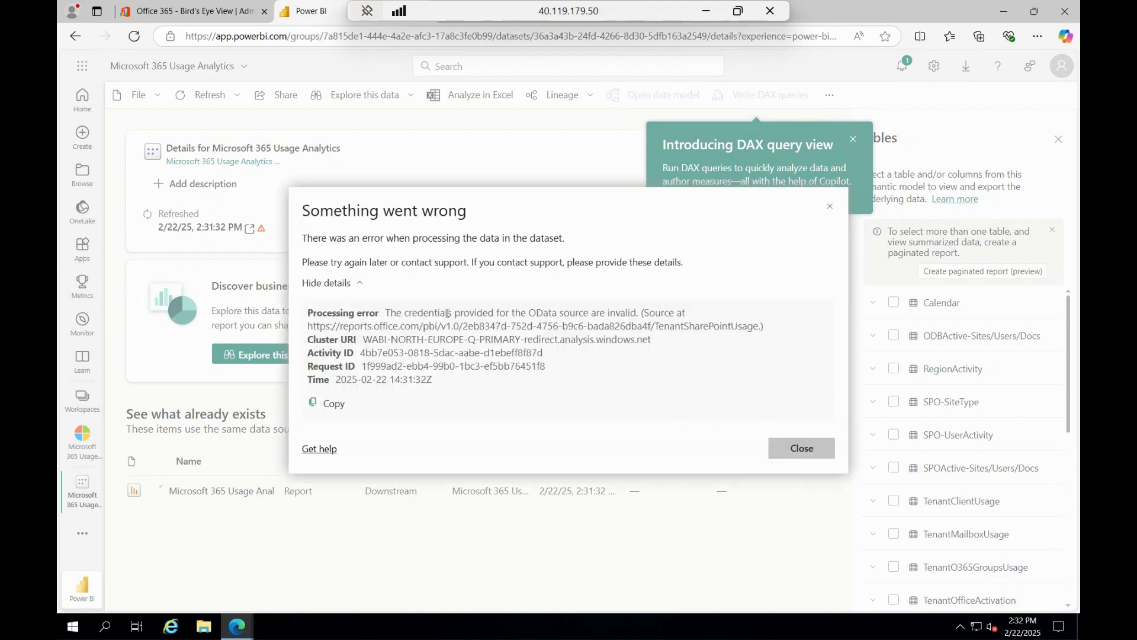
left_click_drag(387, 310, 641, 312)
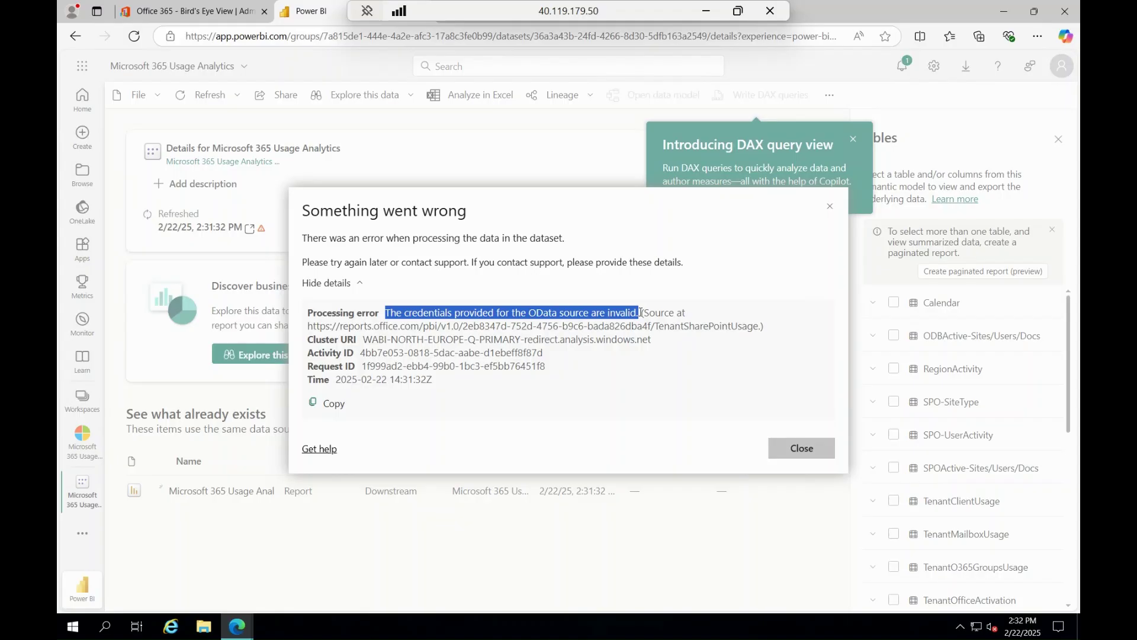
left_click(792, 448)
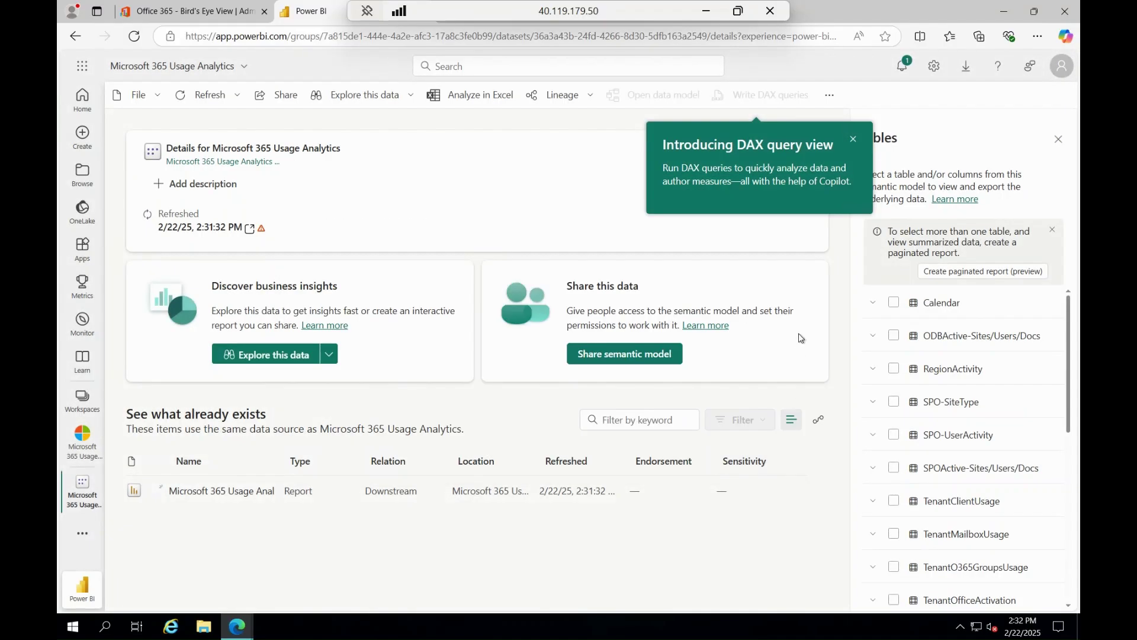
left_click(853, 140)
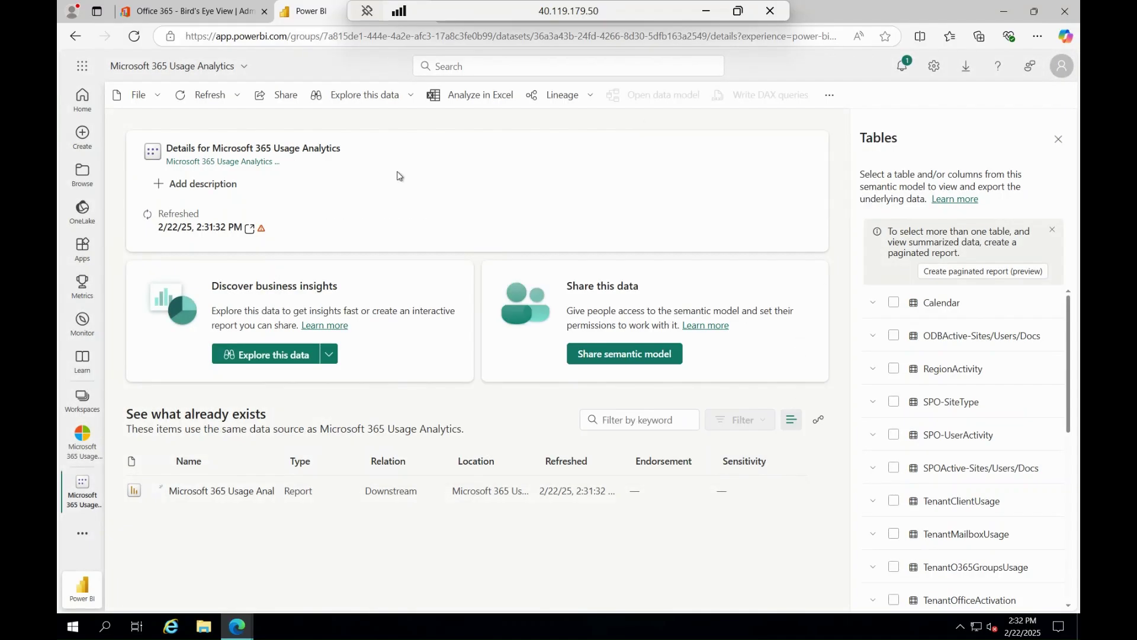
From the workspace, start Connect your data, paste the tenant ID into TenantID, and continue
left_click(74, 458)
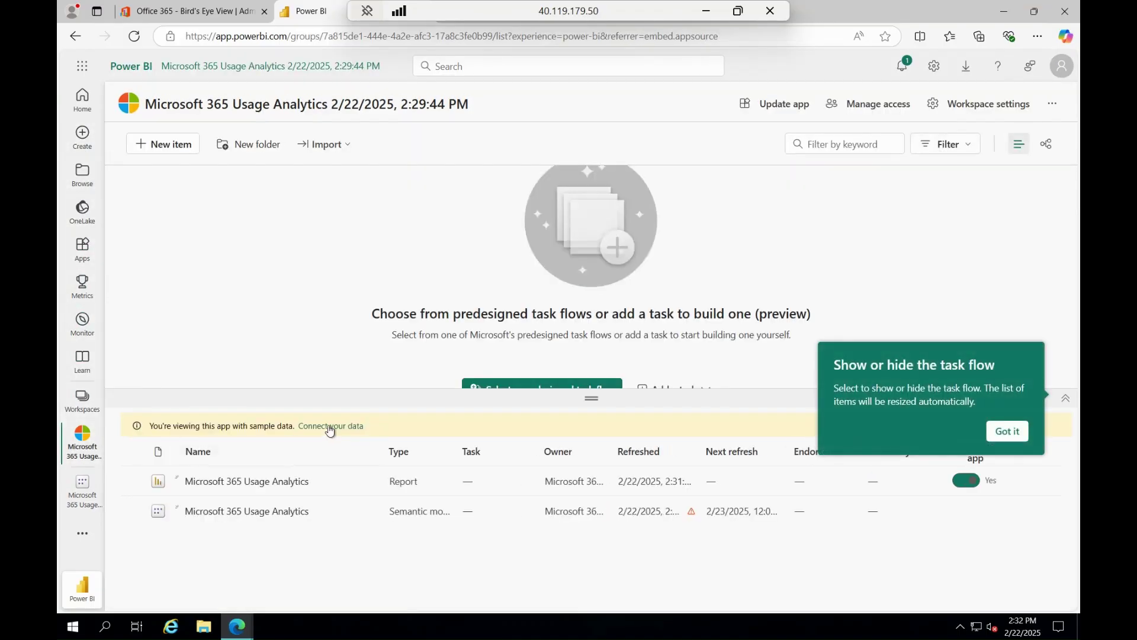
left_click(330, 427)
left_click(483, 362)
right_click(482, 359)
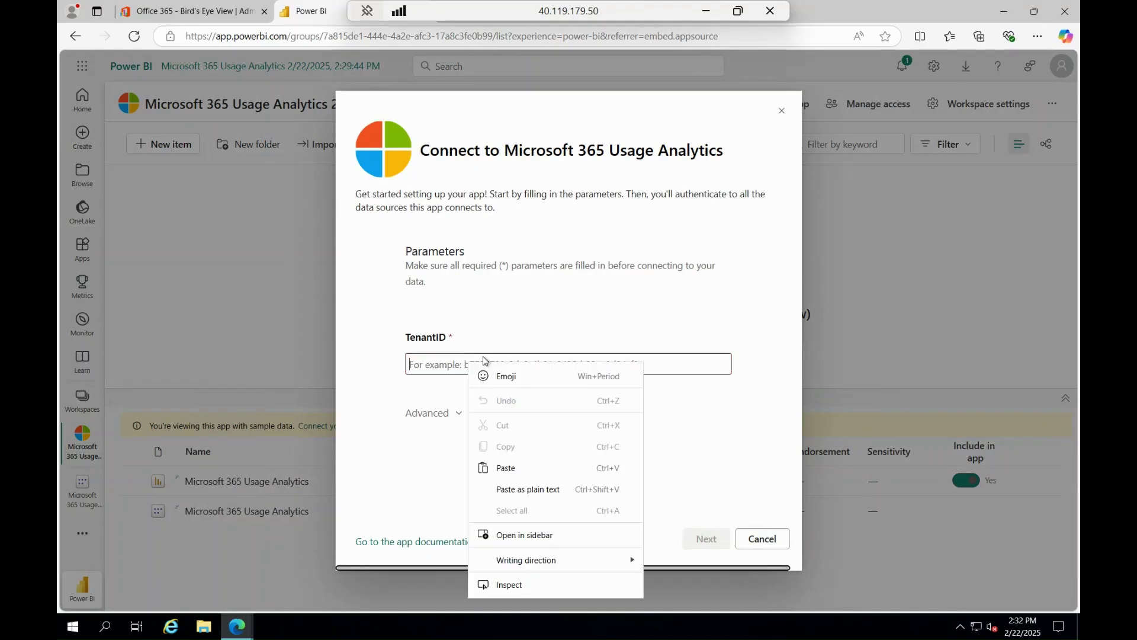
left_click(529, 468)
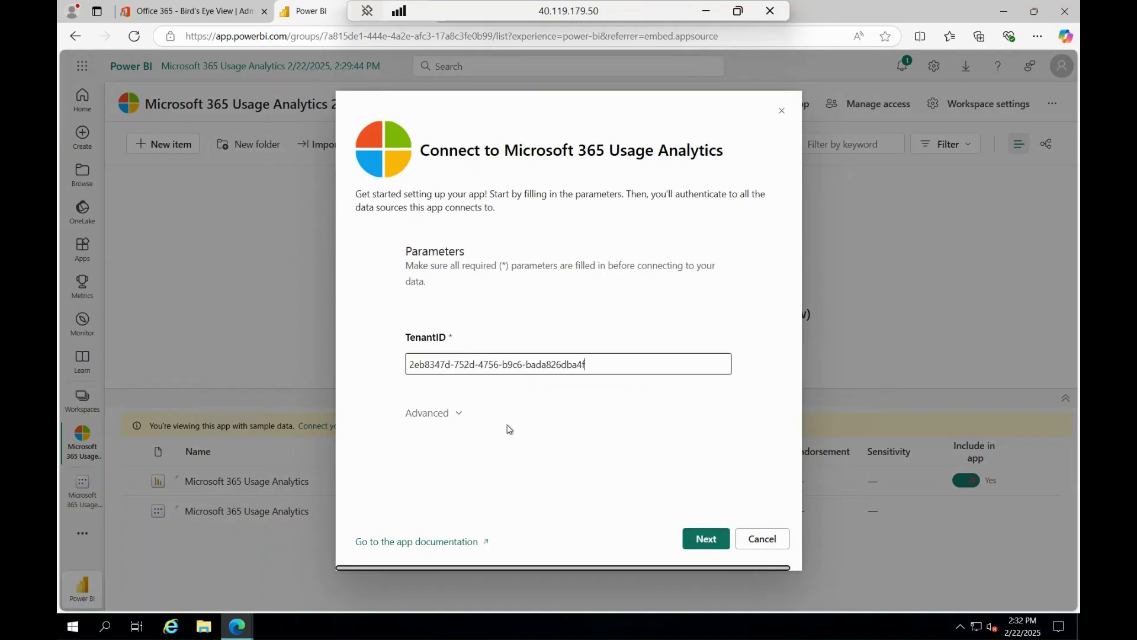
left_click(456, 413)
left_click(705, 546)
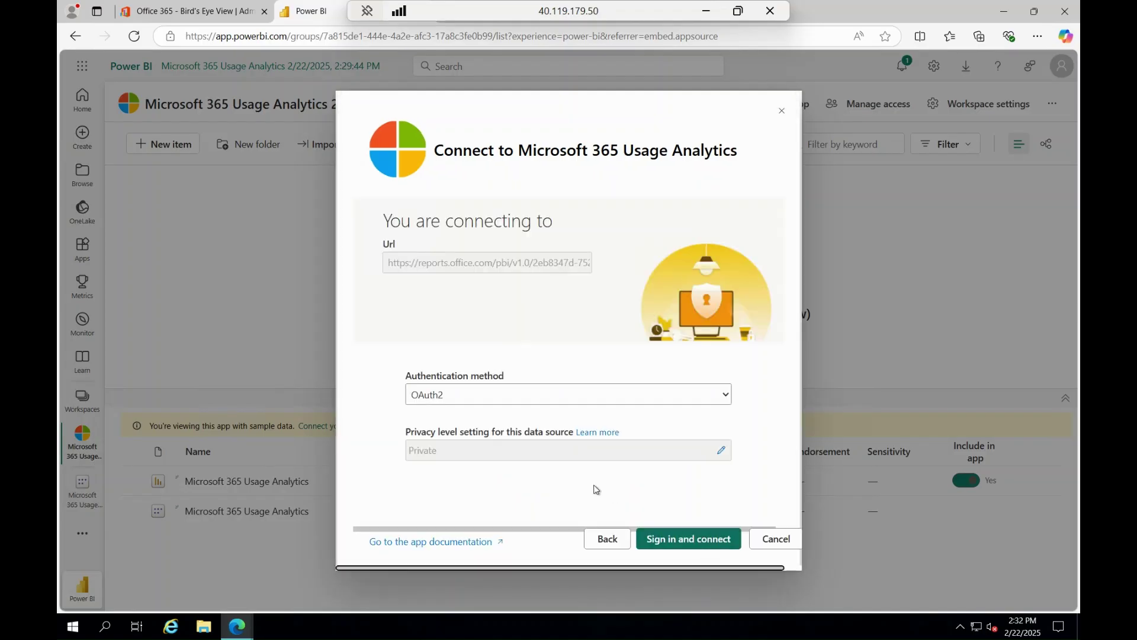
Set the authentication method to OAuth2 and sign in and connect
left_click(535, 394)
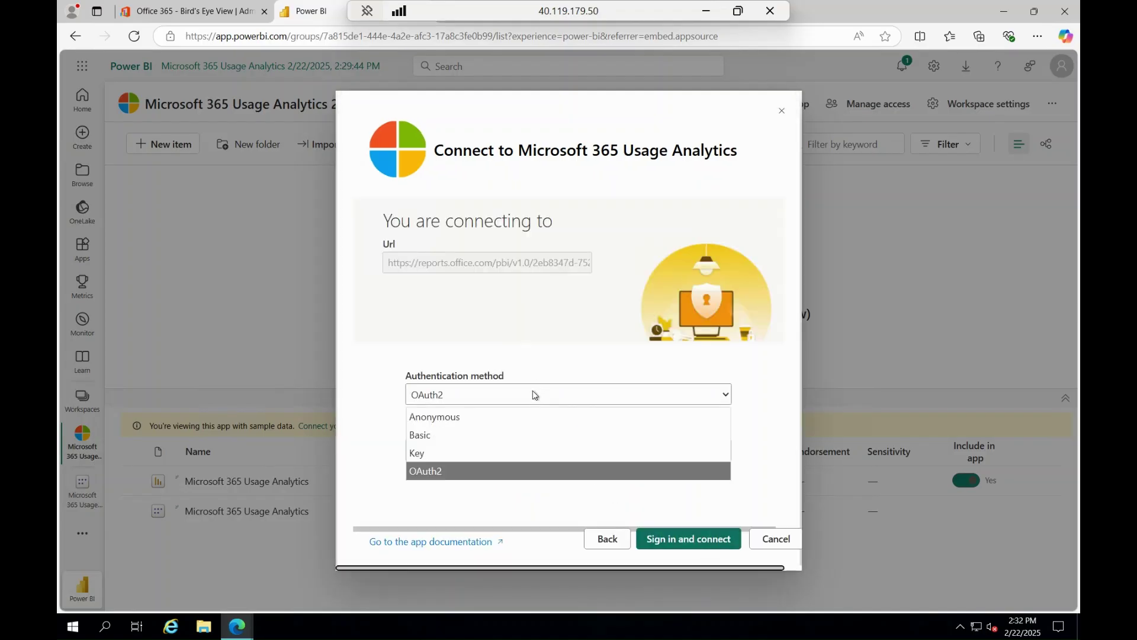
left_click(463, 433)
scroll(533, 441, "down", 1)
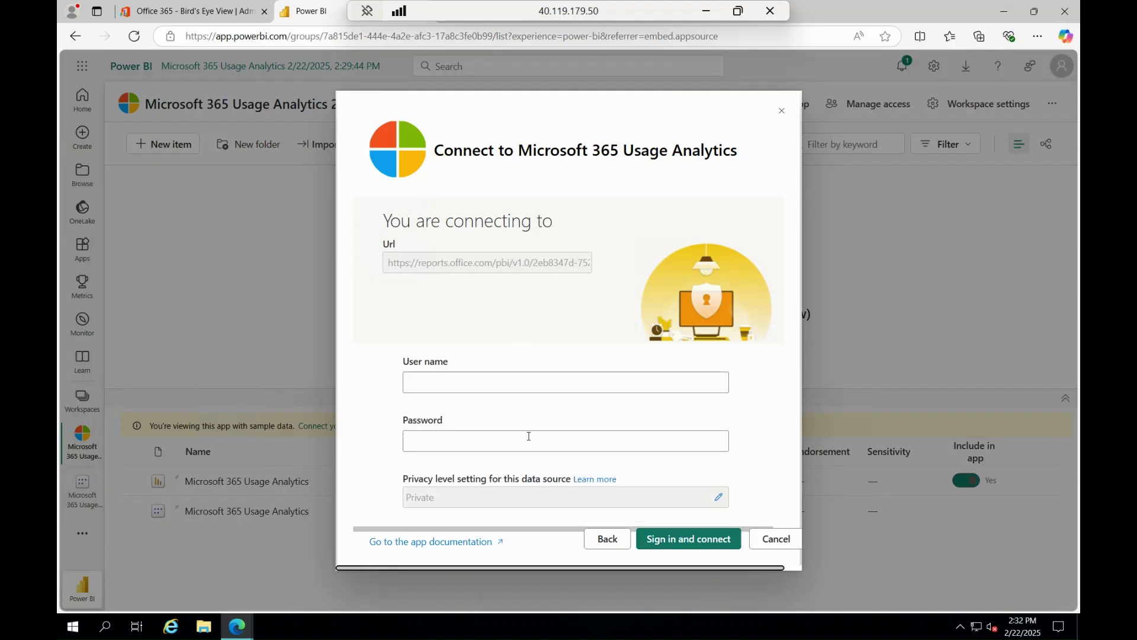
scroll(529, 435, "up", 1)
left_click(491, 391)
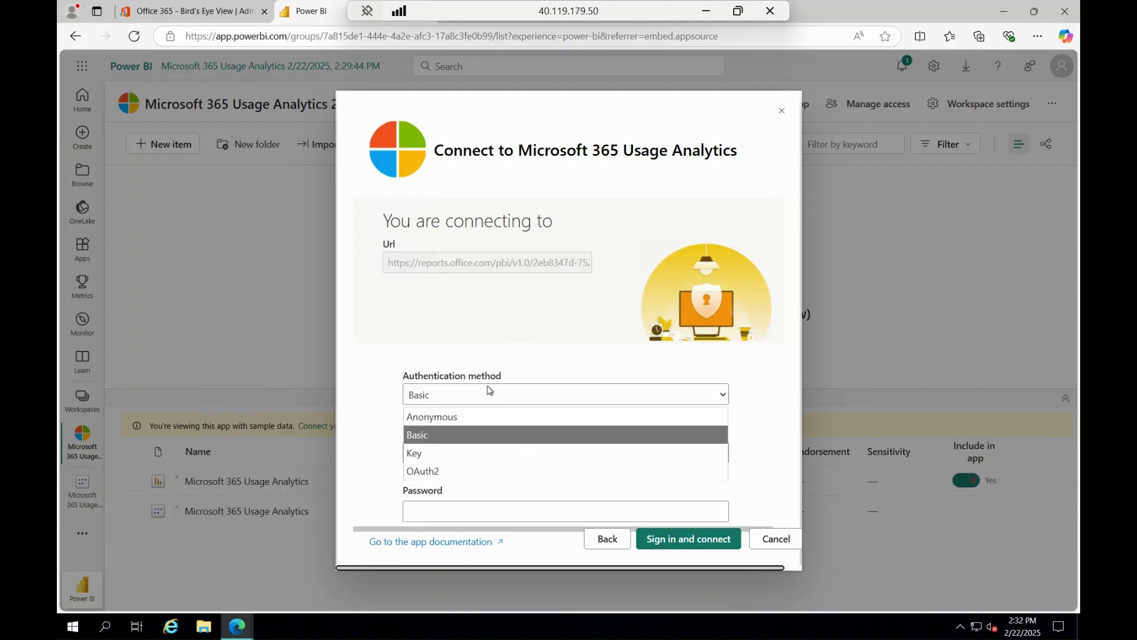
left_click(450, 470)
left_click(667, 540)
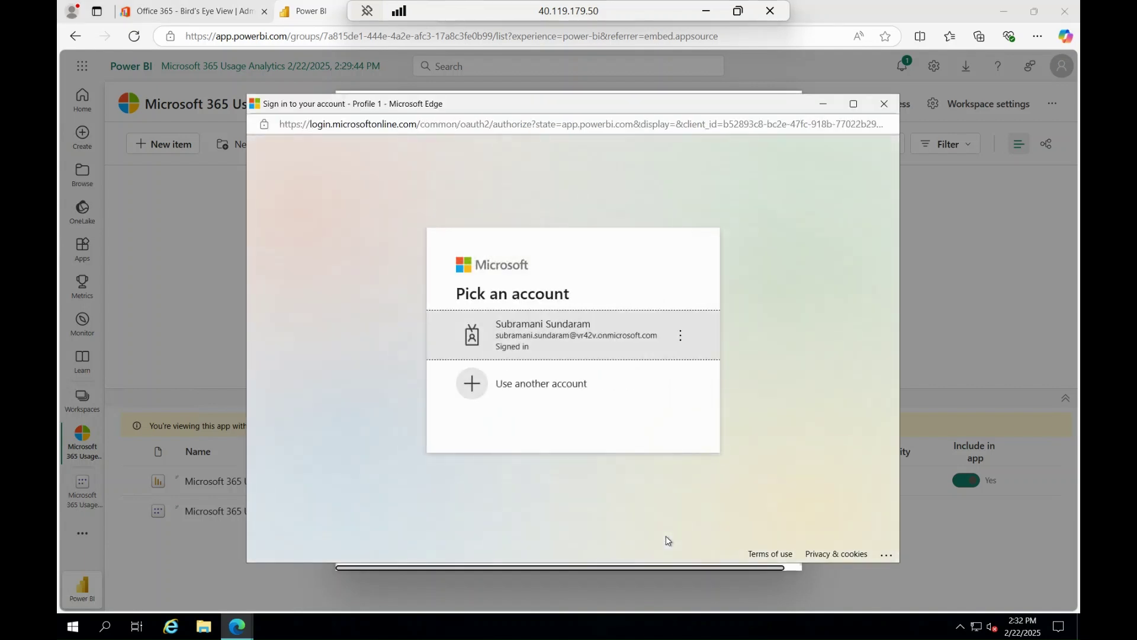
Sign in with another account's email and password, decline saving the password, and stay signed in
left_click(551, 395)
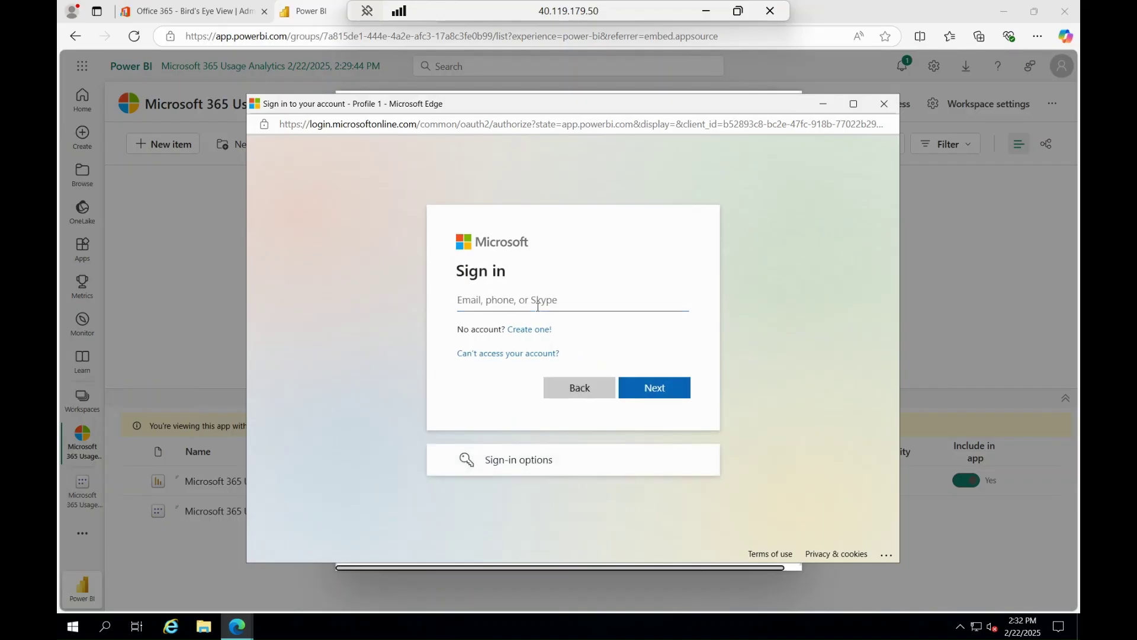
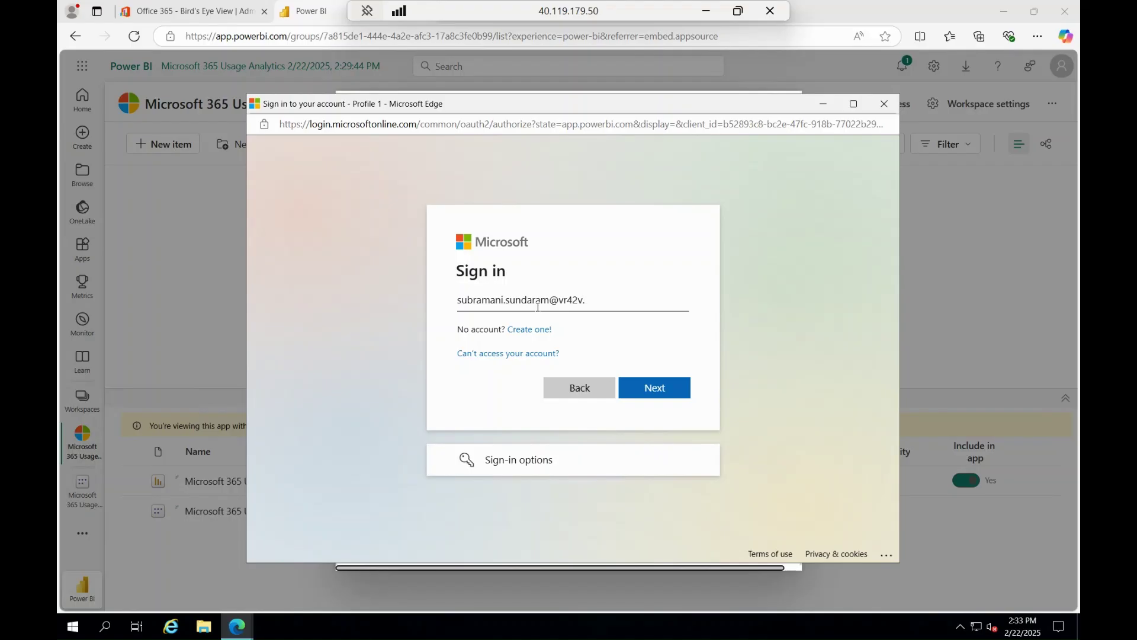
key("Return")
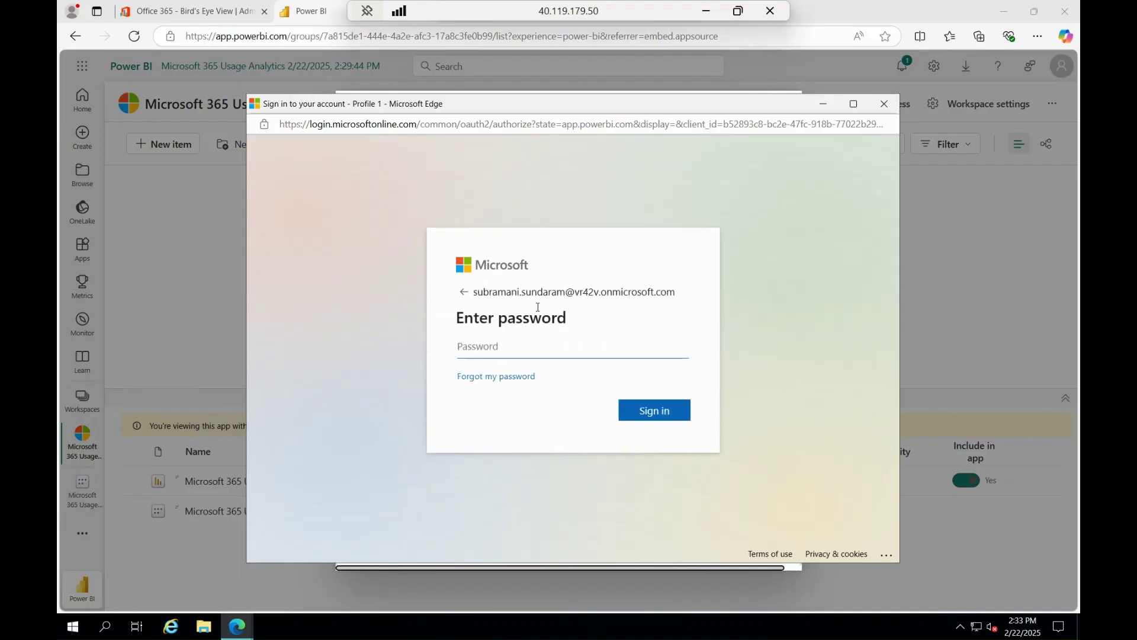
type("•")
key("Return")
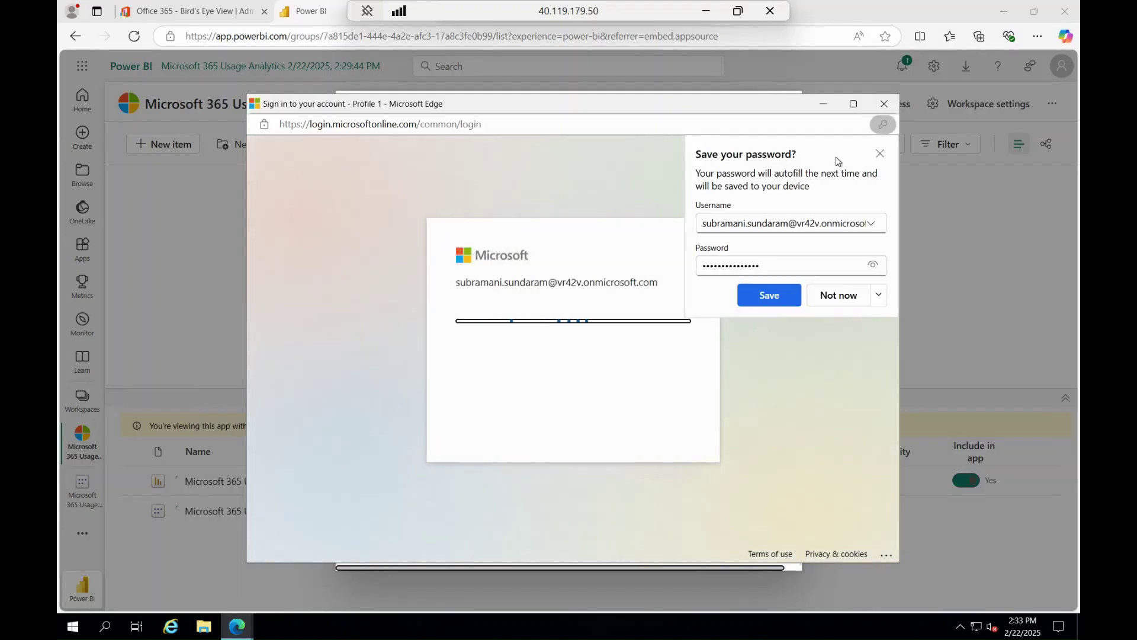
left_click(880, 154)
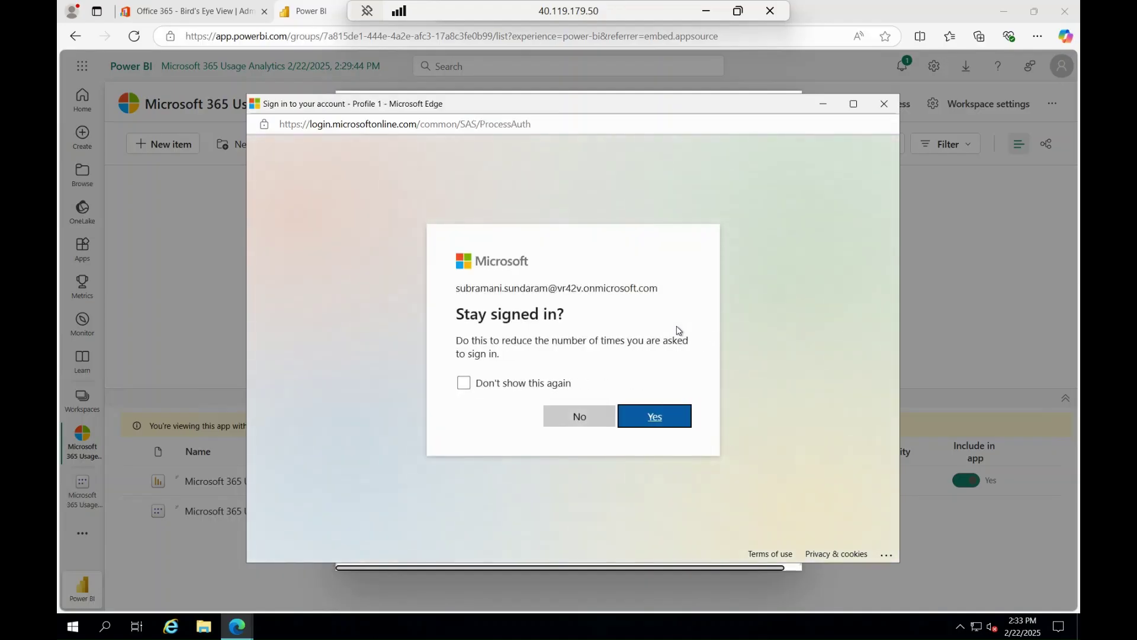
left_click(655, 418)
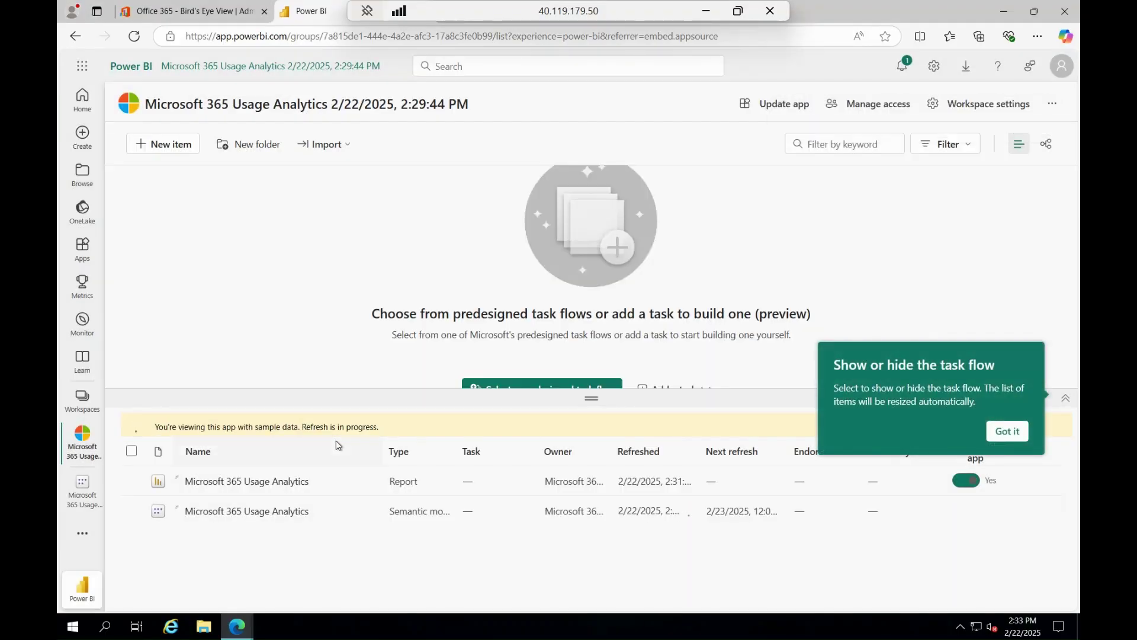
Go to the Power BI Home page, then minimize the remote session to show the Azure portal
left_click(82, 100)
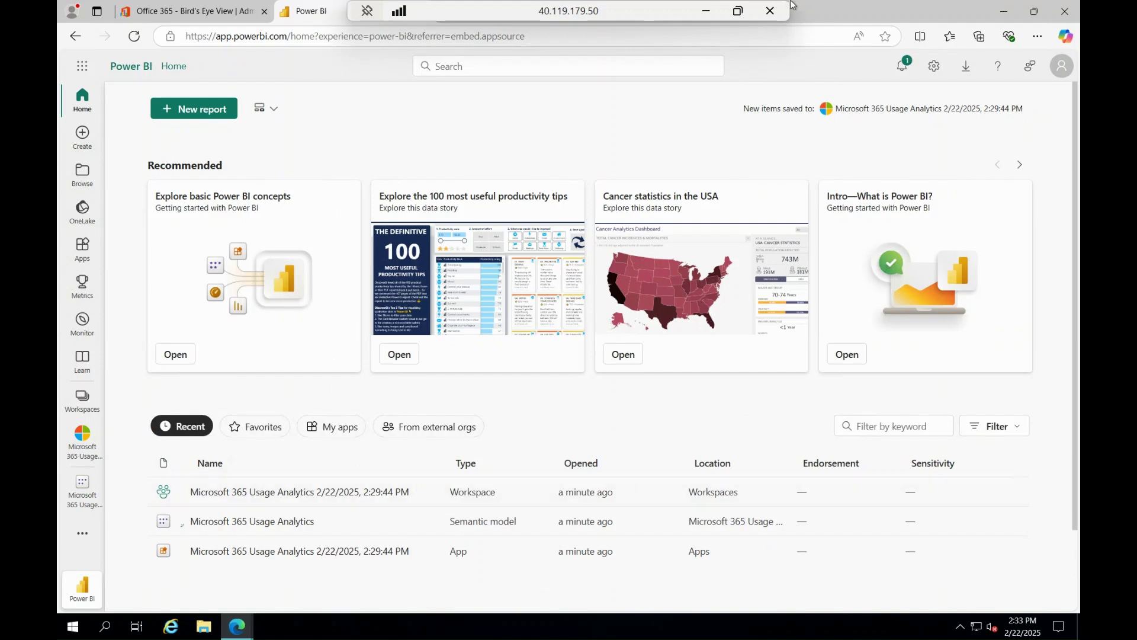
left_click(705, 12)
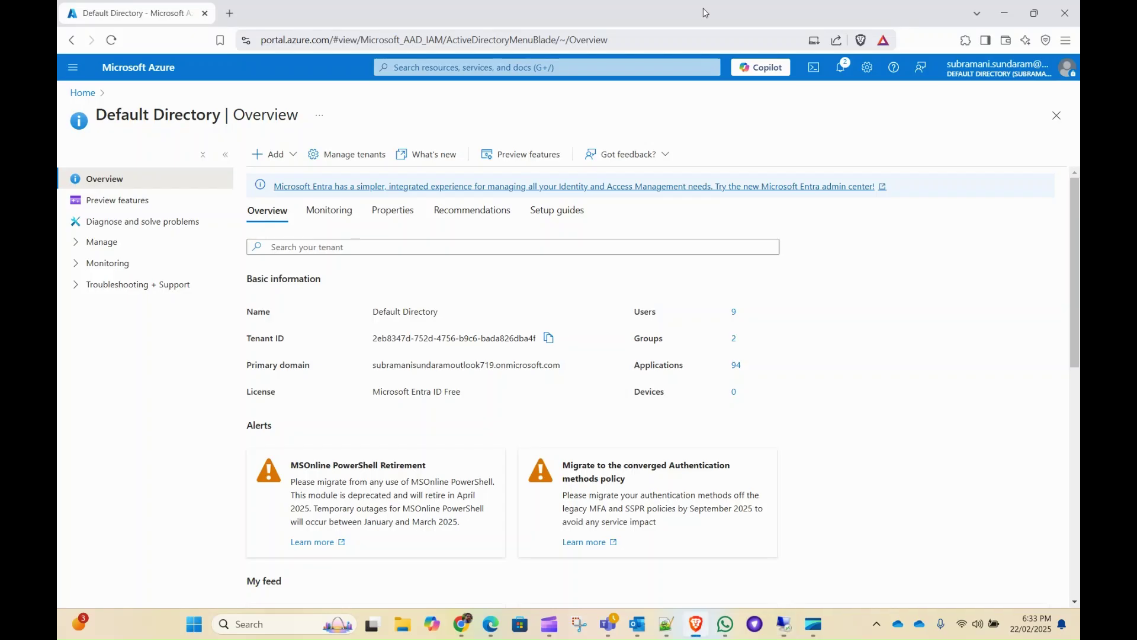